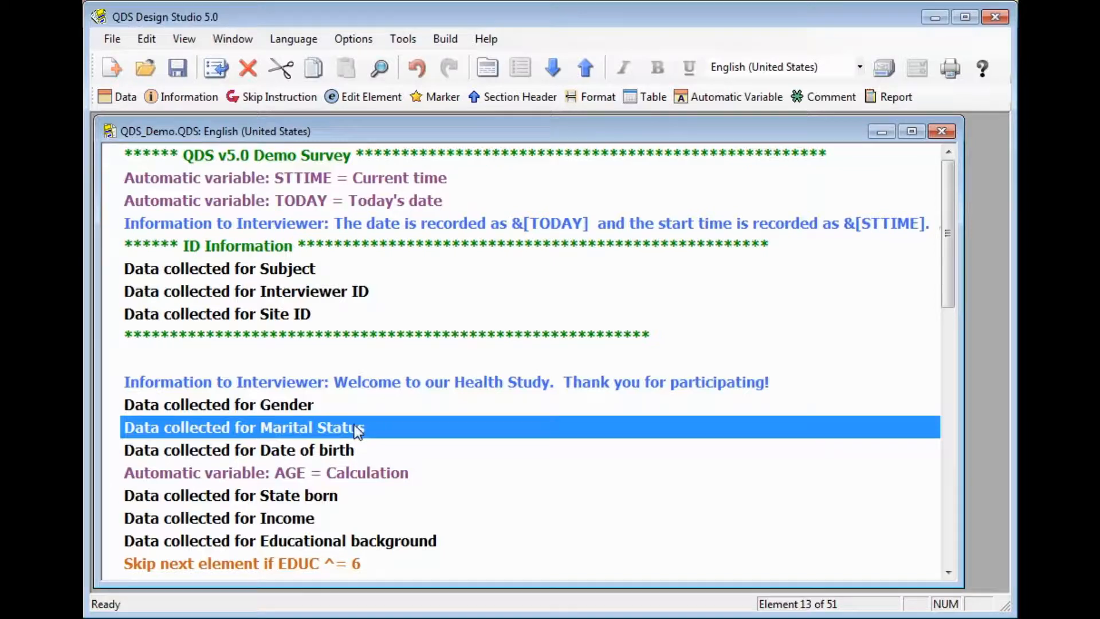
Step: Insert a section header element above the Gender element and make it reset the question number prefix to DEM
{"action": "key", "text": "Up"}
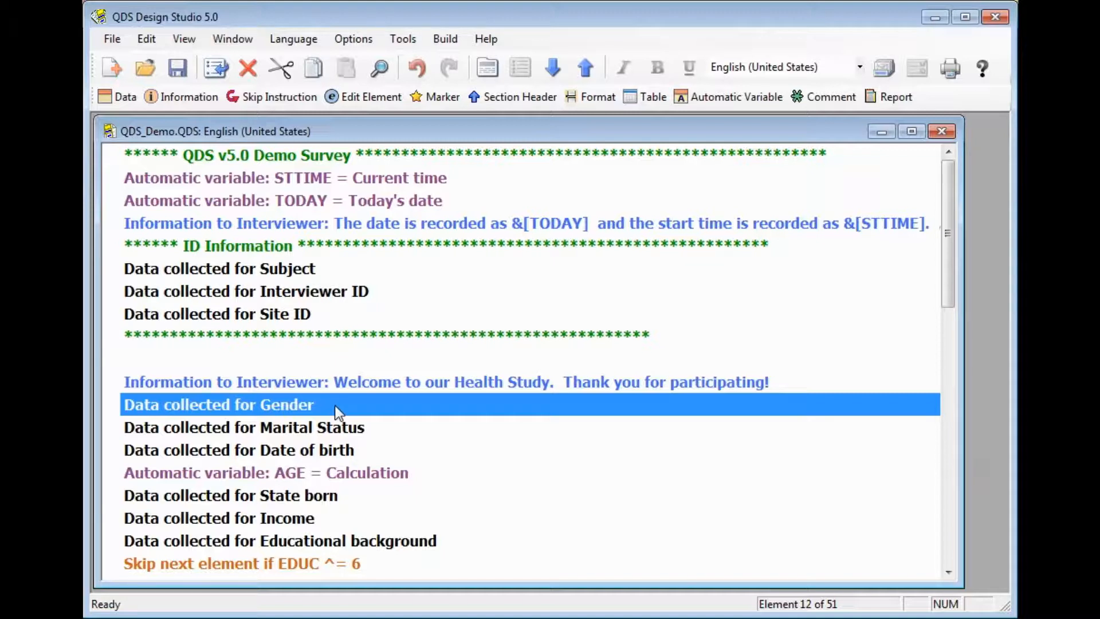
{"action": "left_click", "coordinate": [148, 39]}
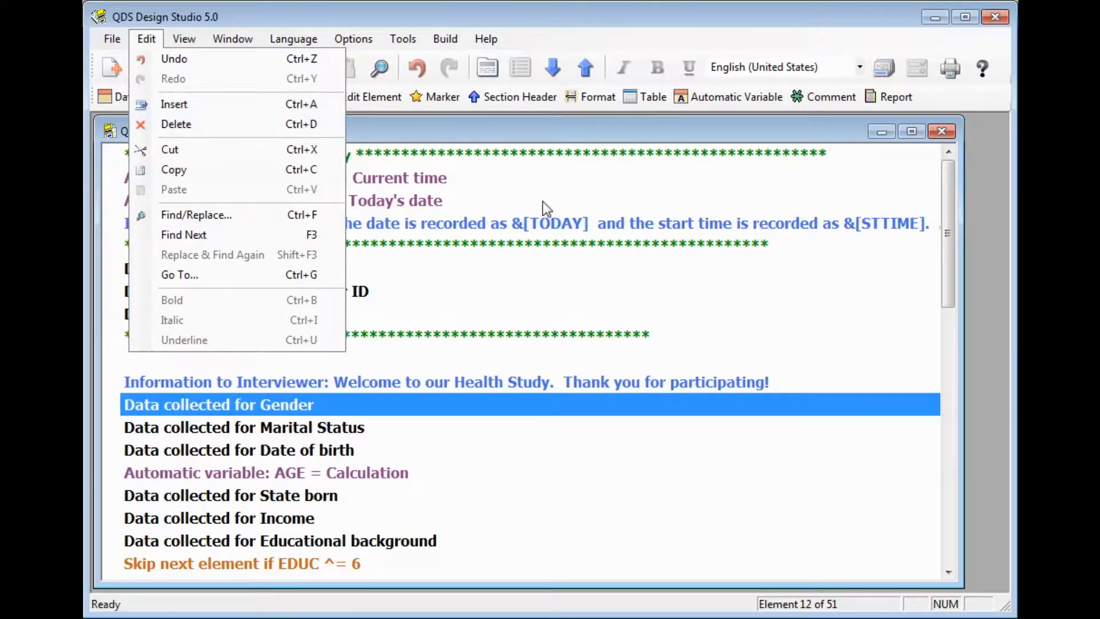
{"action": "left_click", "coordinate": [524, 102]}
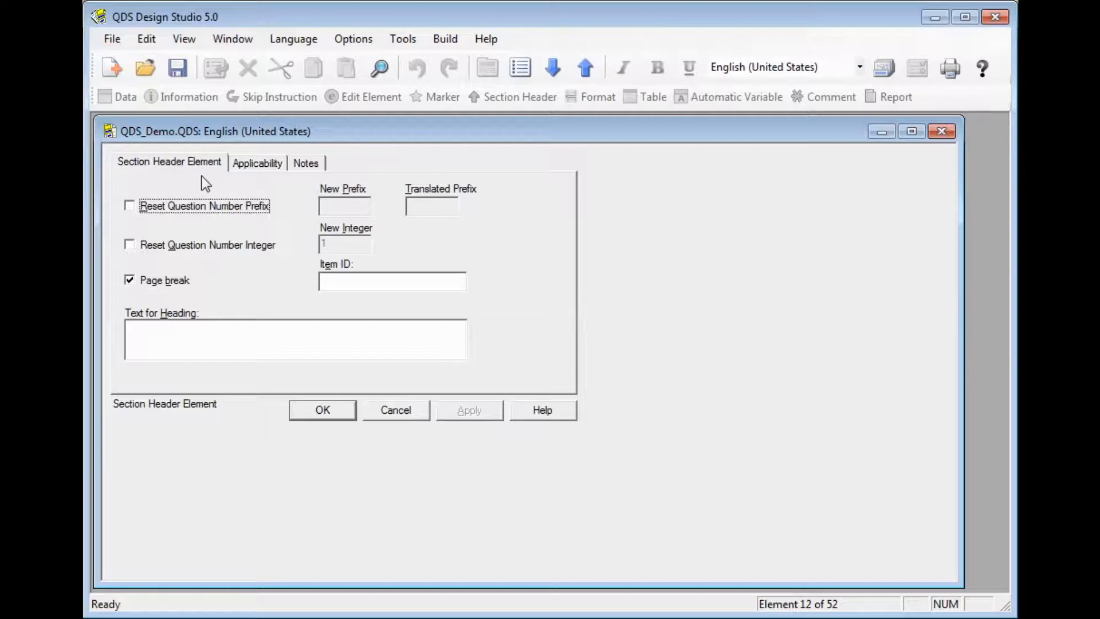
{"action": "left_click", "coordinate": [130, 205]}
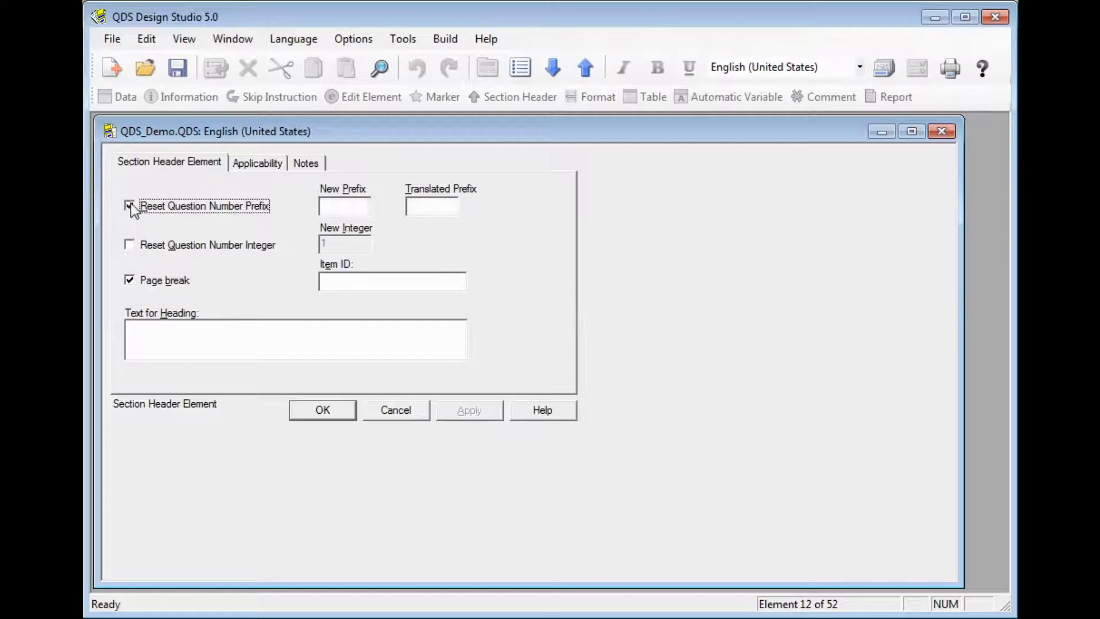
{"action": "left_click", "coordinate": [335, 205]}
{"action": "type", "text": "DEM"}
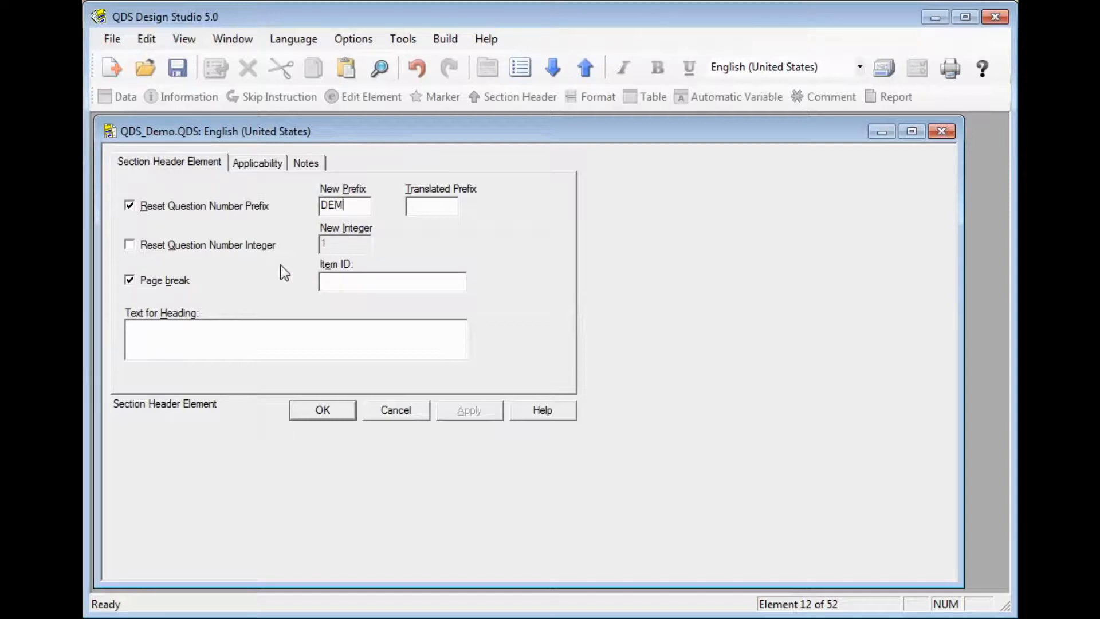
Step: Make the section header reset the question number integer to 1 and give it the heading text Demographics
{"action": "left_click", "coordinate": [132, 244]}
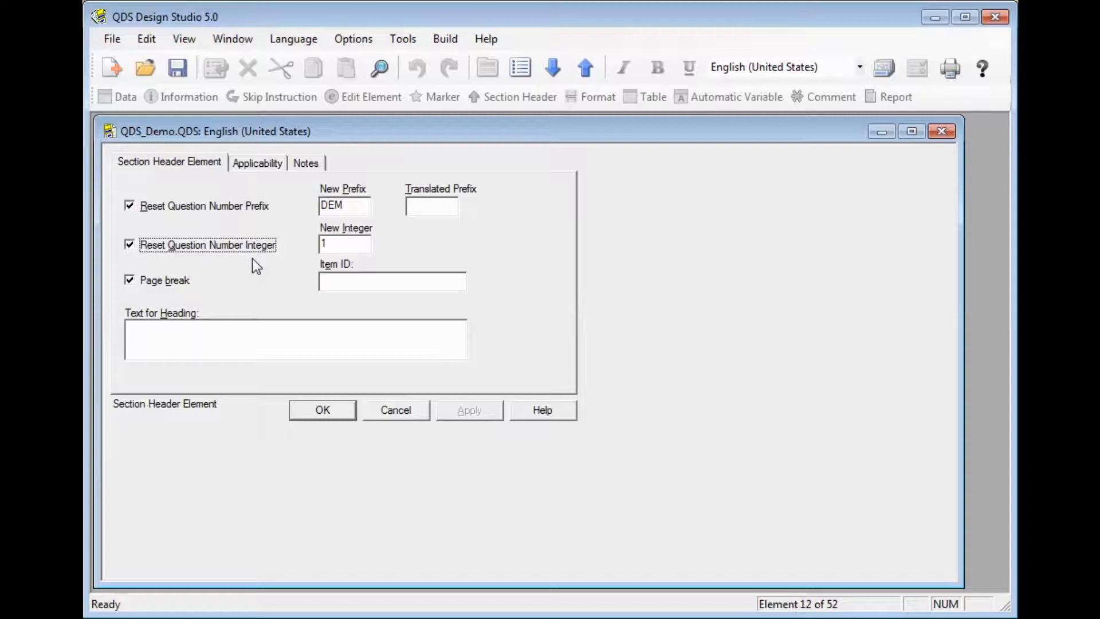
{"action": "left_click", "coordinate": [353, 241]}
{"action": "left_click", "coordinate": [245, 341]}
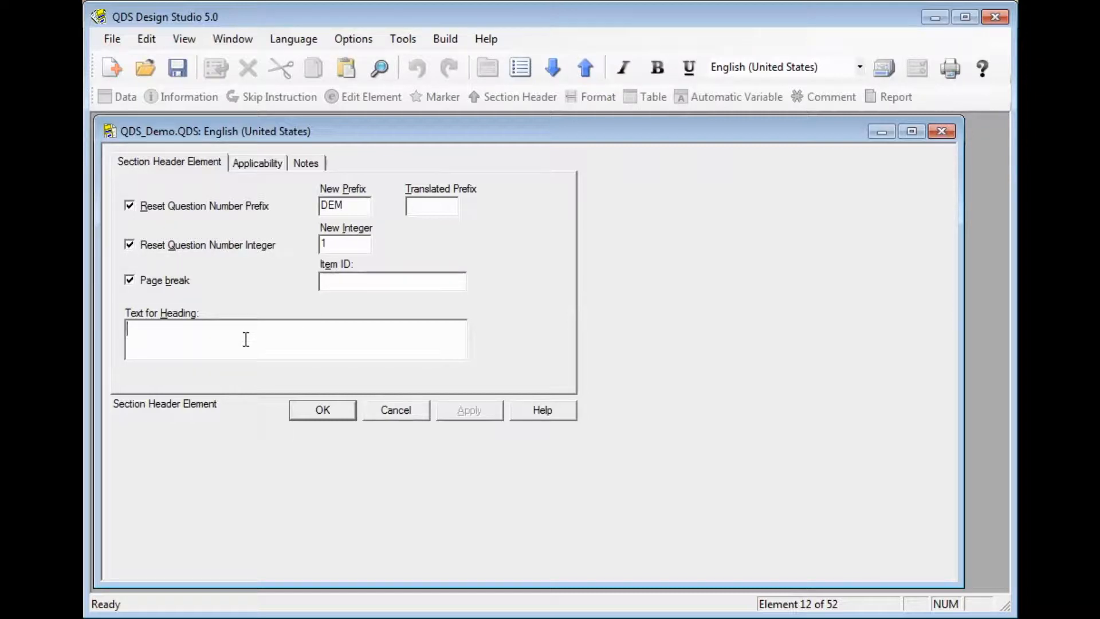
{"action": "type", "text": "Demographics"}
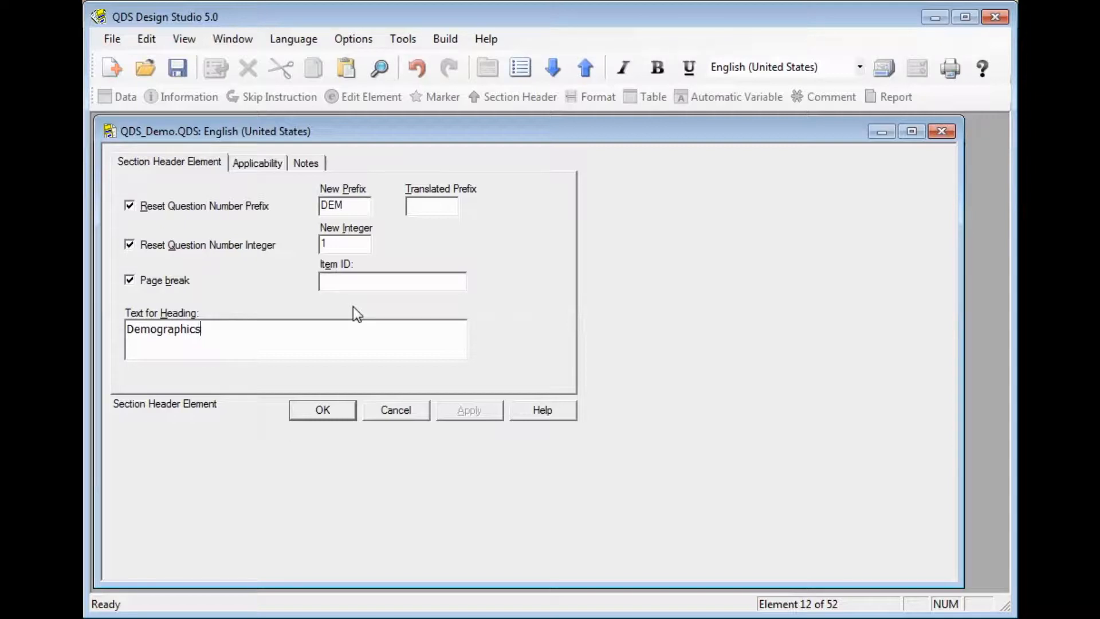
{"action": "left_click", "coordinate": [331, 411]}
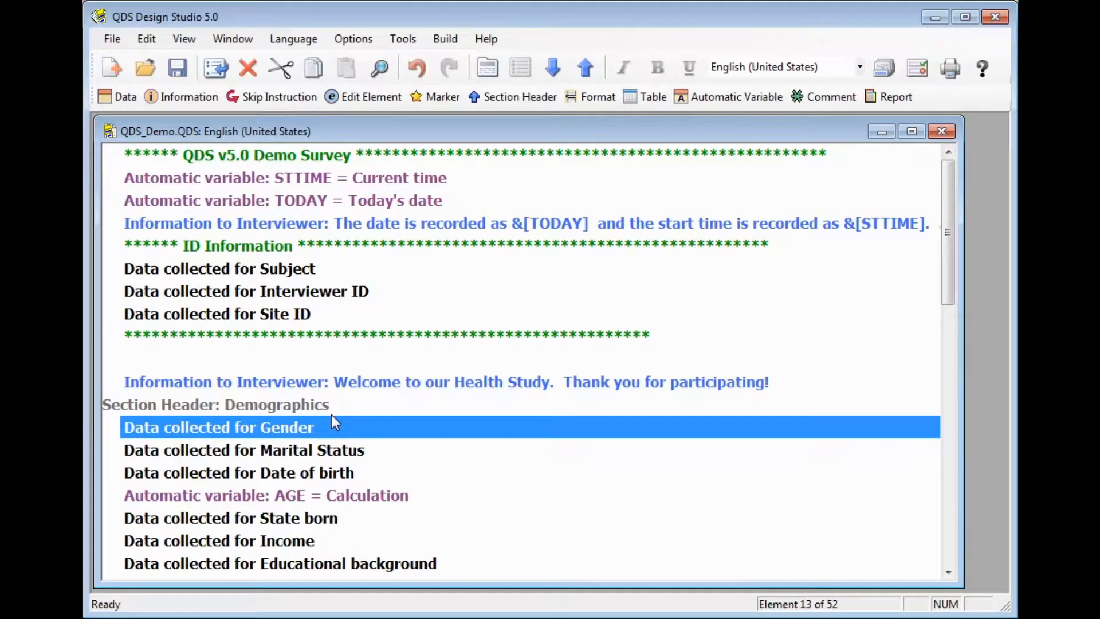
Step: Check the question number of the Gender element below the Demographics section header
{"action": "left_click", "coordinate": [331, 414]}
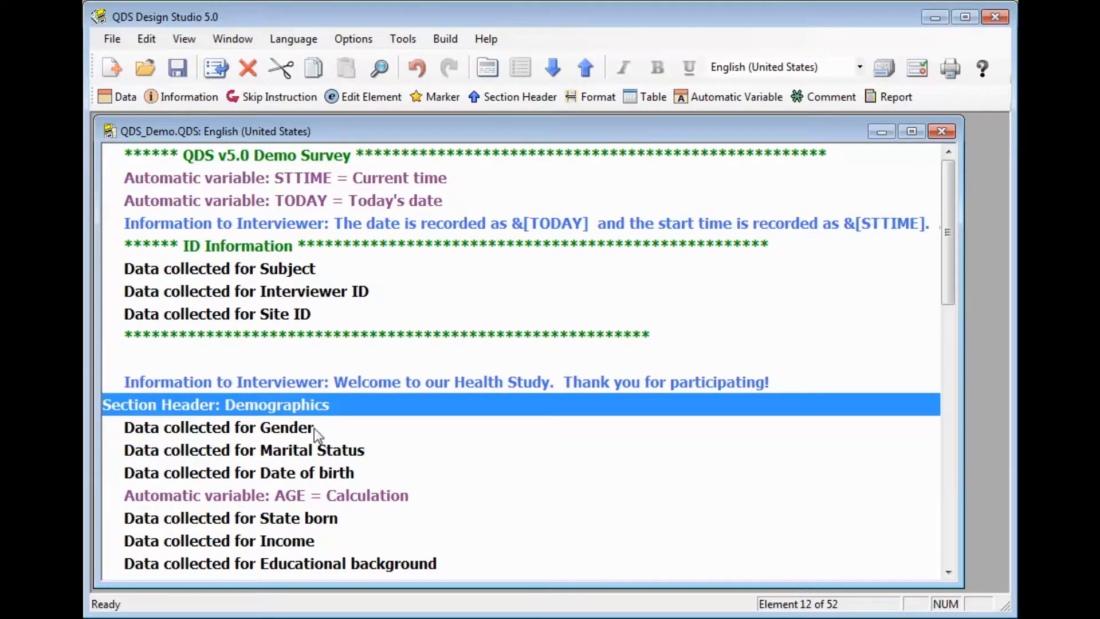
{"action": "left_click", "coordinate": [316, 434]}
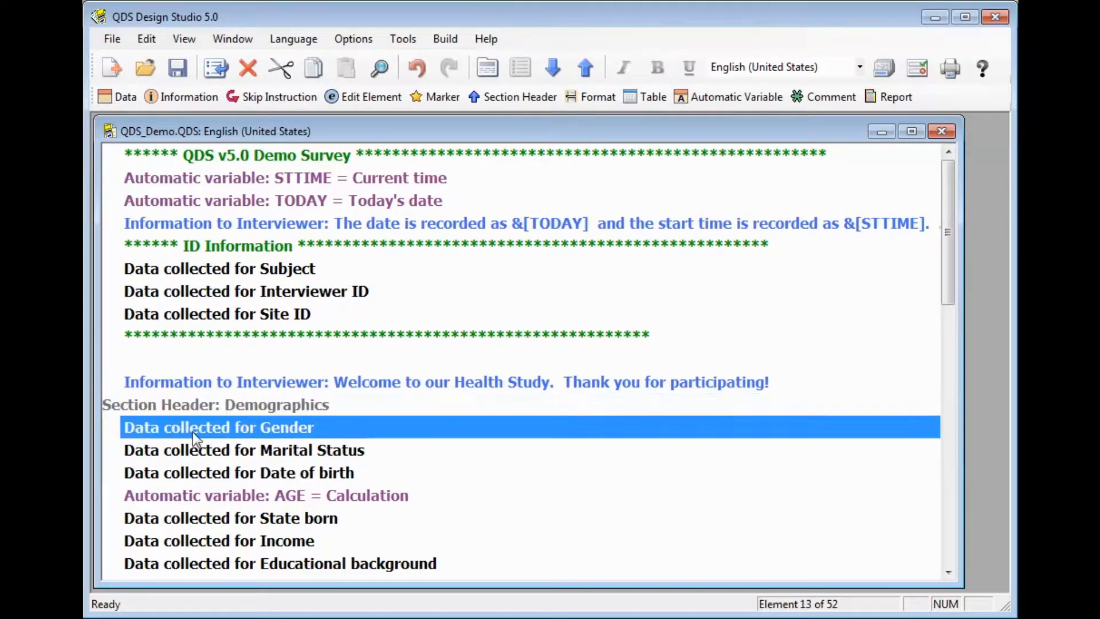
{"action": "double_click", "coordinate": [309, 430]}
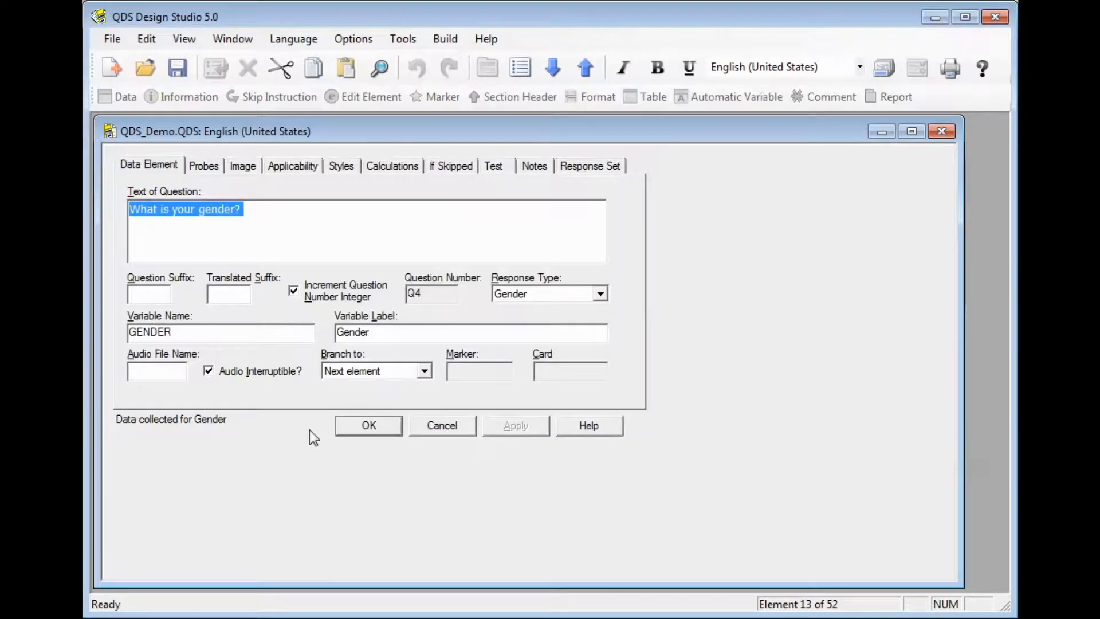
{"action": "left_click", "coordinate": [449, 301]}
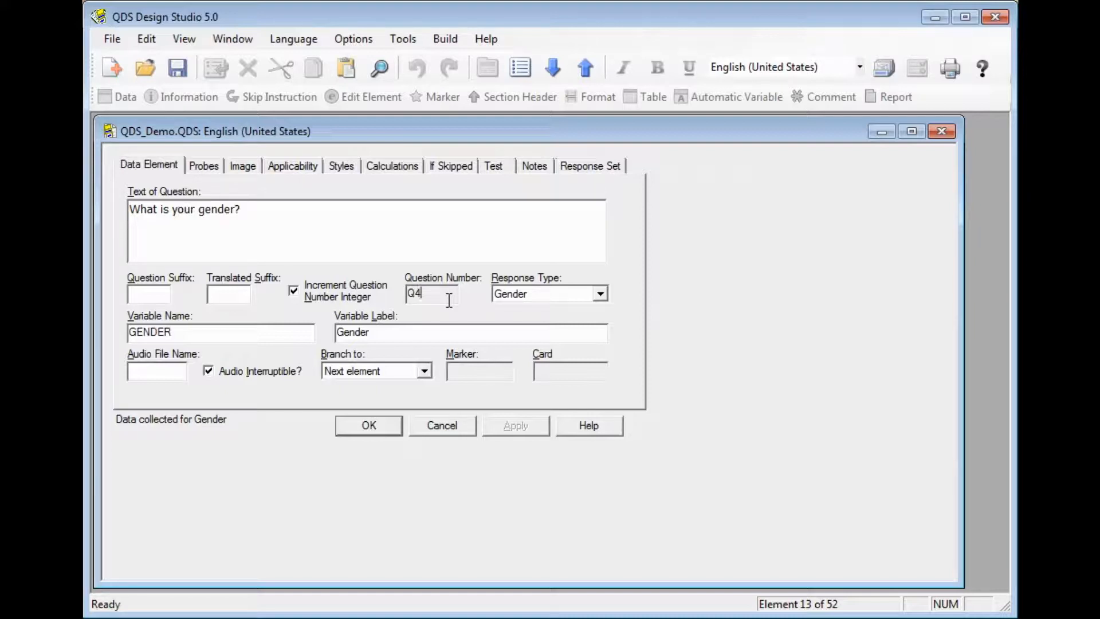
{"action": "left_click", "coordinate": [388, 426]}
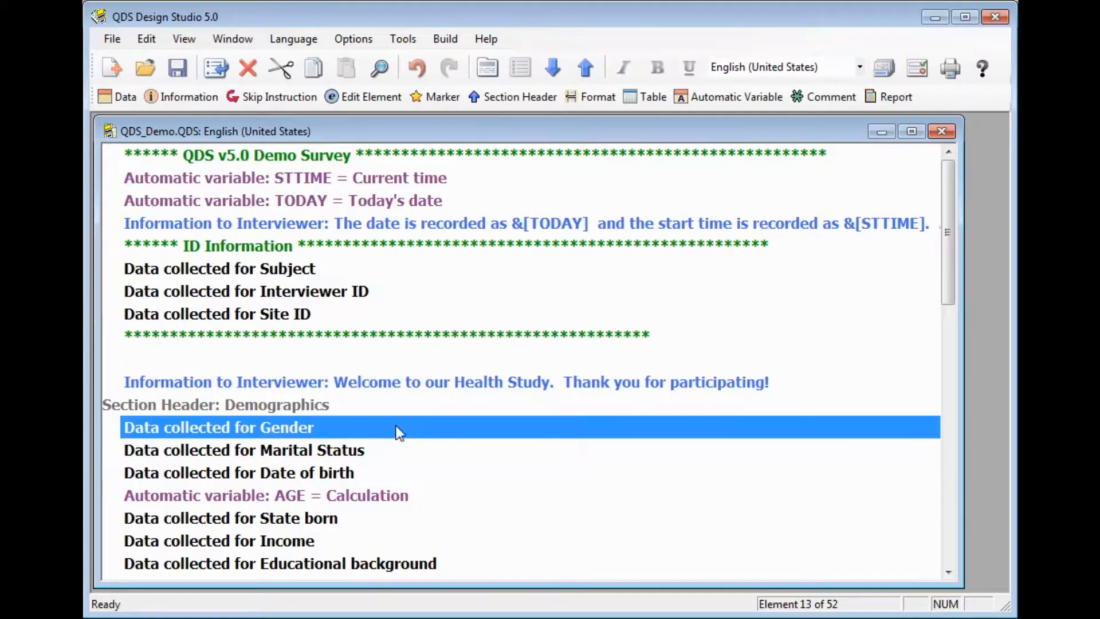
Step: Validate the survey specifications and check the Gender element's question number again
{"action": "left_click", "coordinate": [414, 39]}
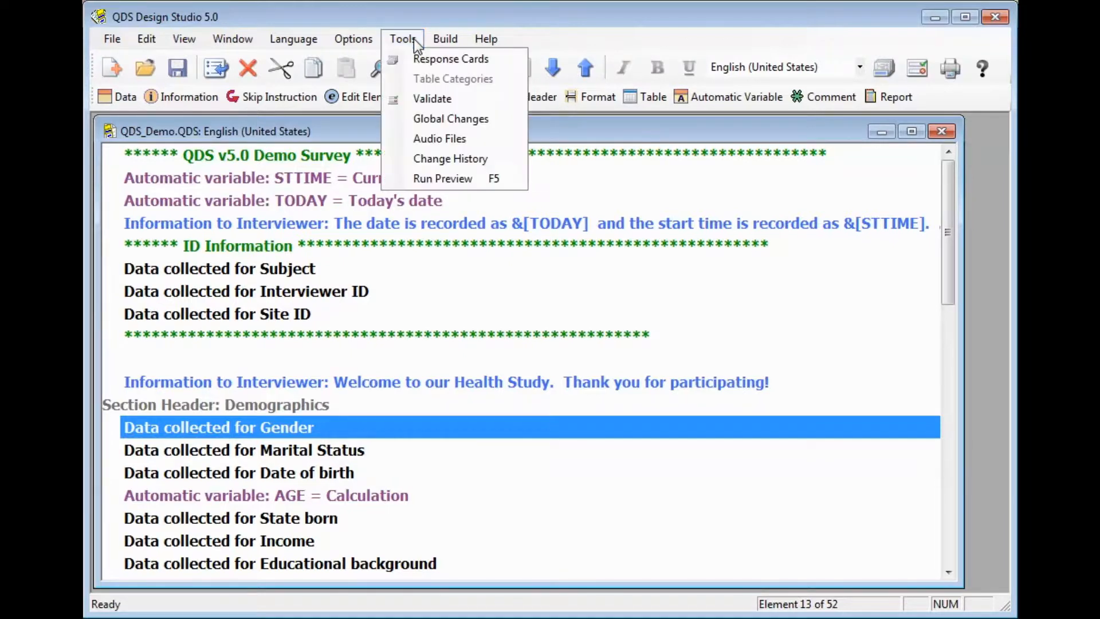
{"action": "left_click", "coordinate": [458, 96]}
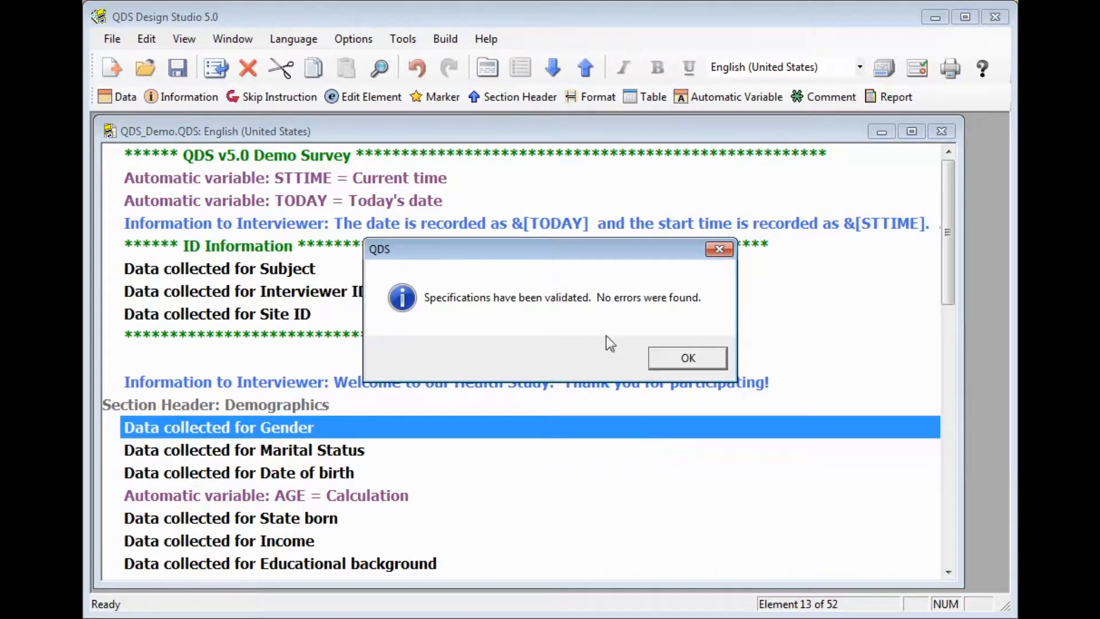
{"action": "left_click", "coordinate": [689, 358]}
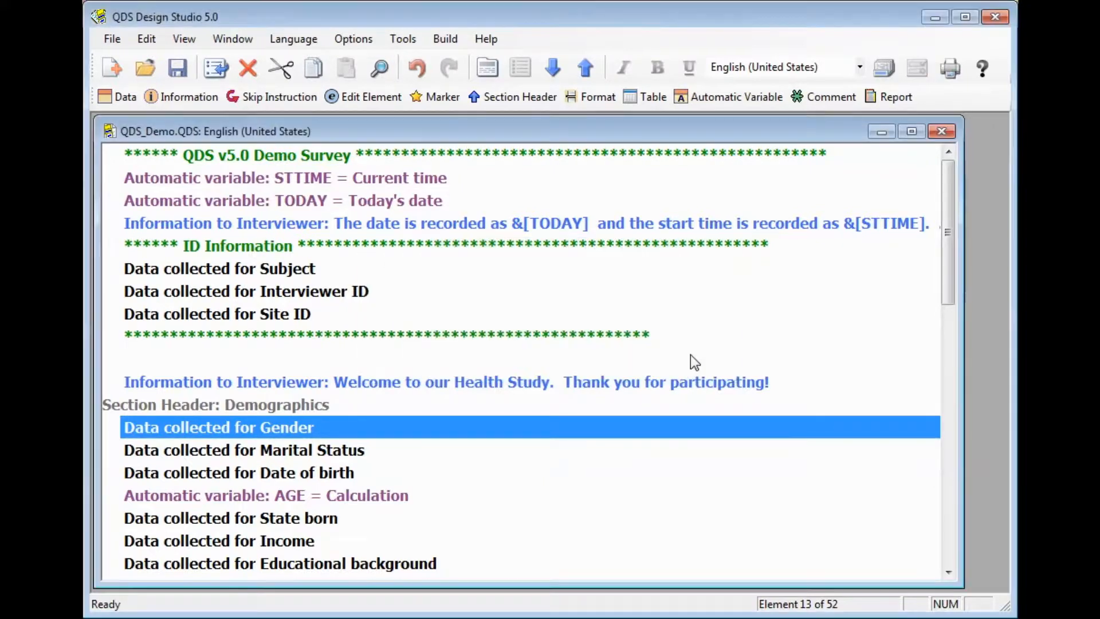
{"action": "double_click", "coordinate": [325, 430]}
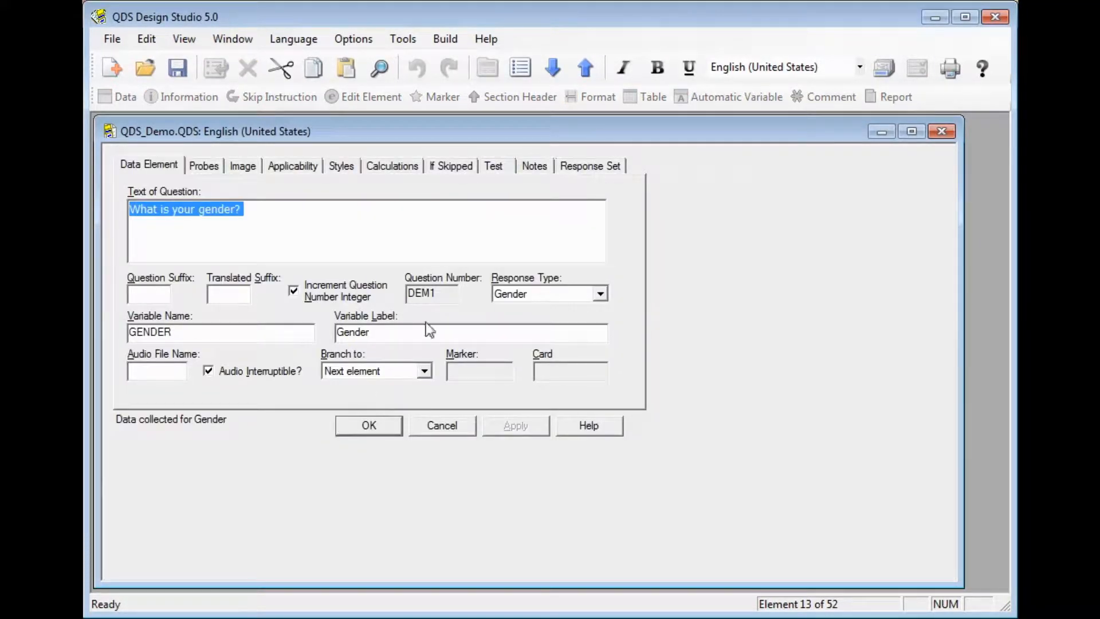
{"action": "left_click", "coordinate": [444, 299]}
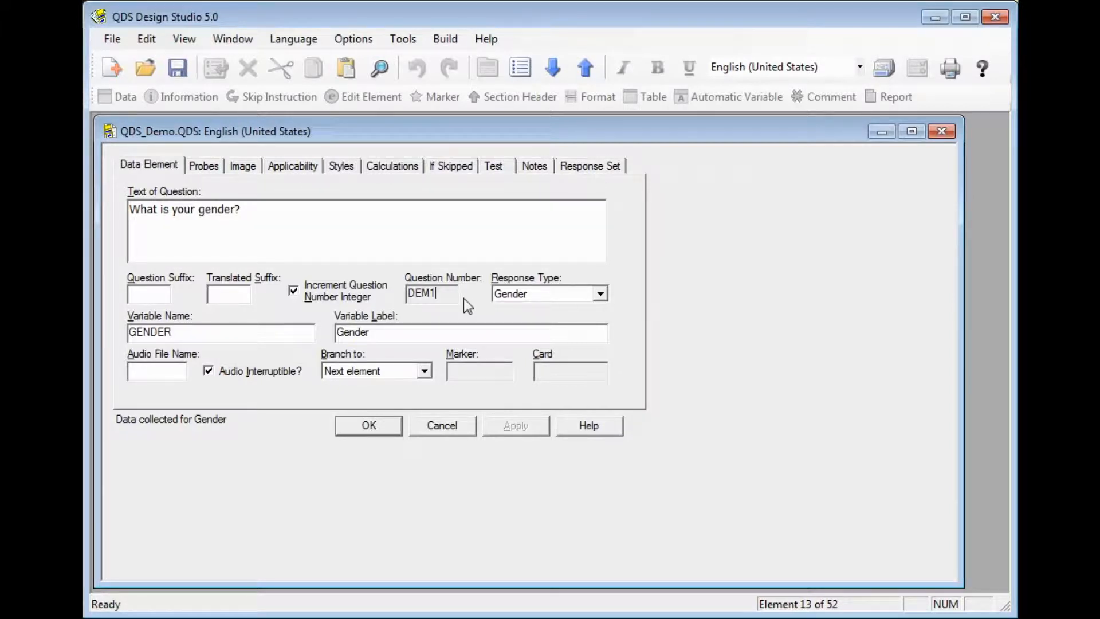
{"action": "left_click", "coordinate": [368, 425]}
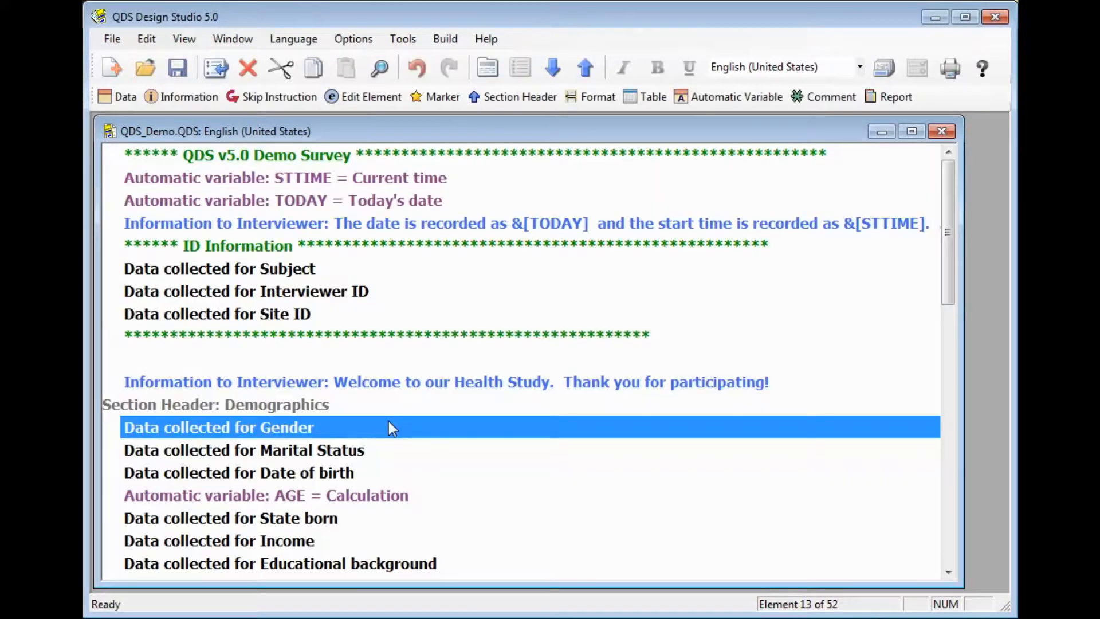
Step: Open the Demographics section header element and examine its Item ID
{"action": "key", "text": "Up"}
{"action": "double_click", "coordinate": [334, 408]}
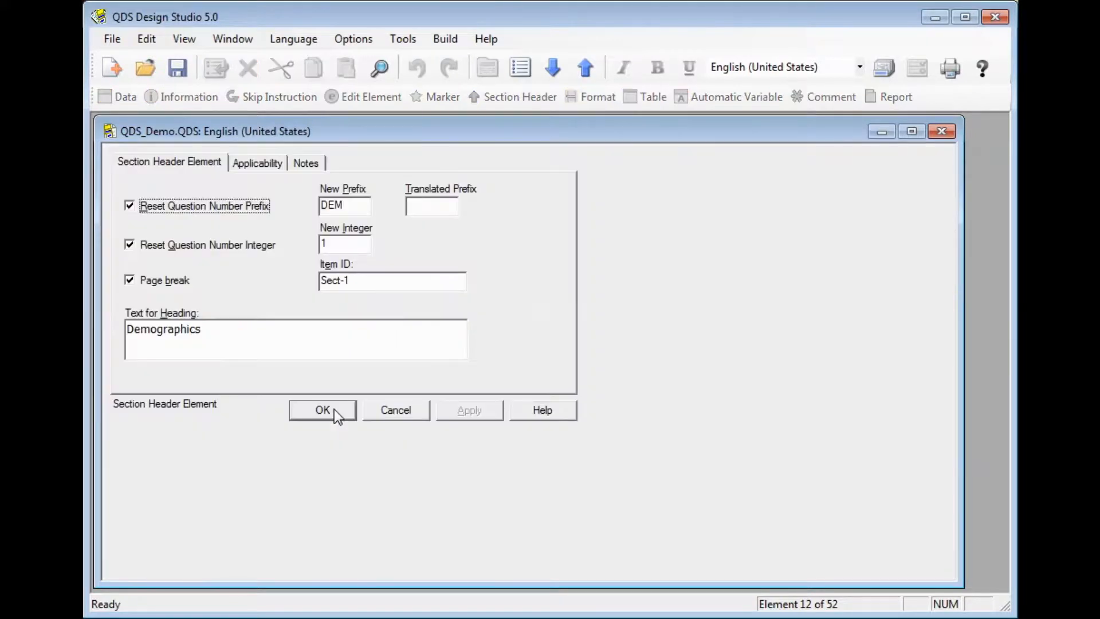
{"action": "left_click", "coordinate": [338, 275]}
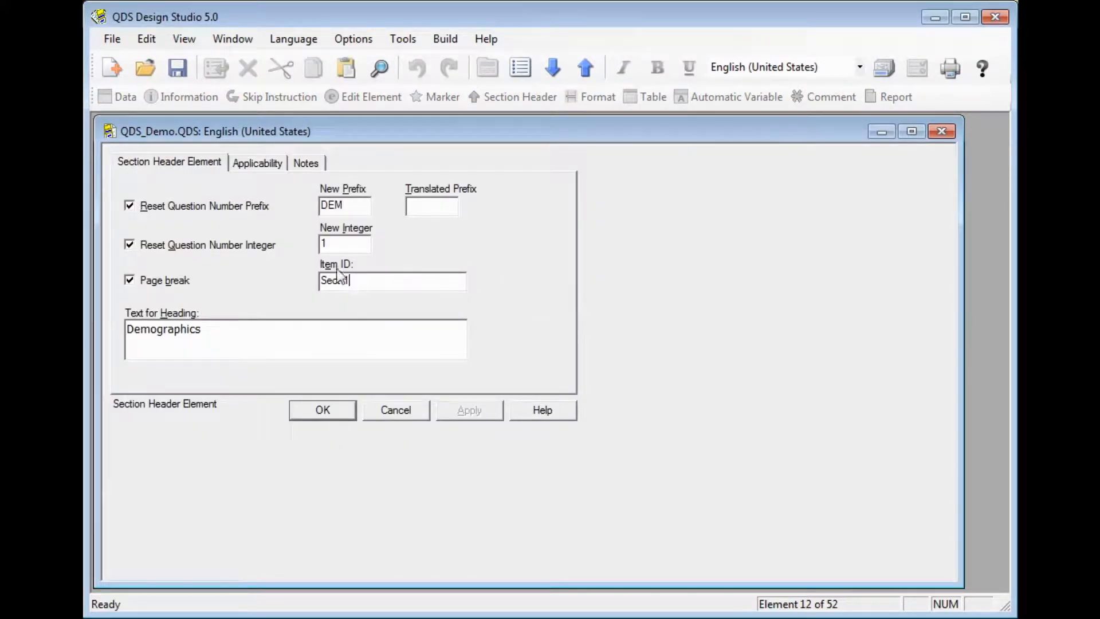
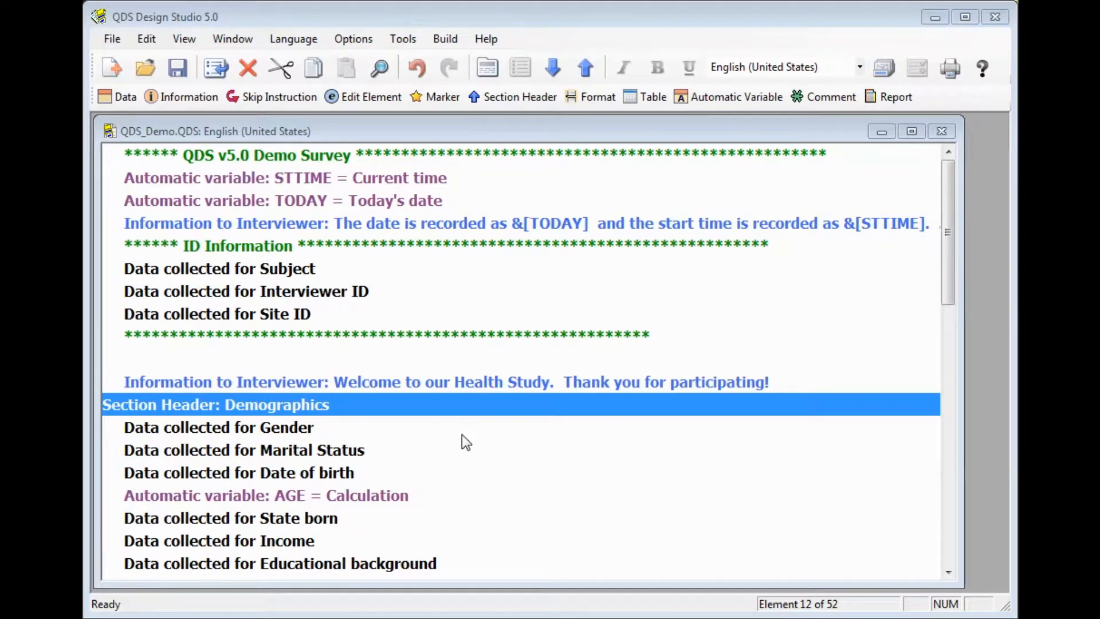
Step: Replace the Marital Status element with a Format element that resets the question number integer to 3
{"action": "left_click", "coordinate": [389, 452]}
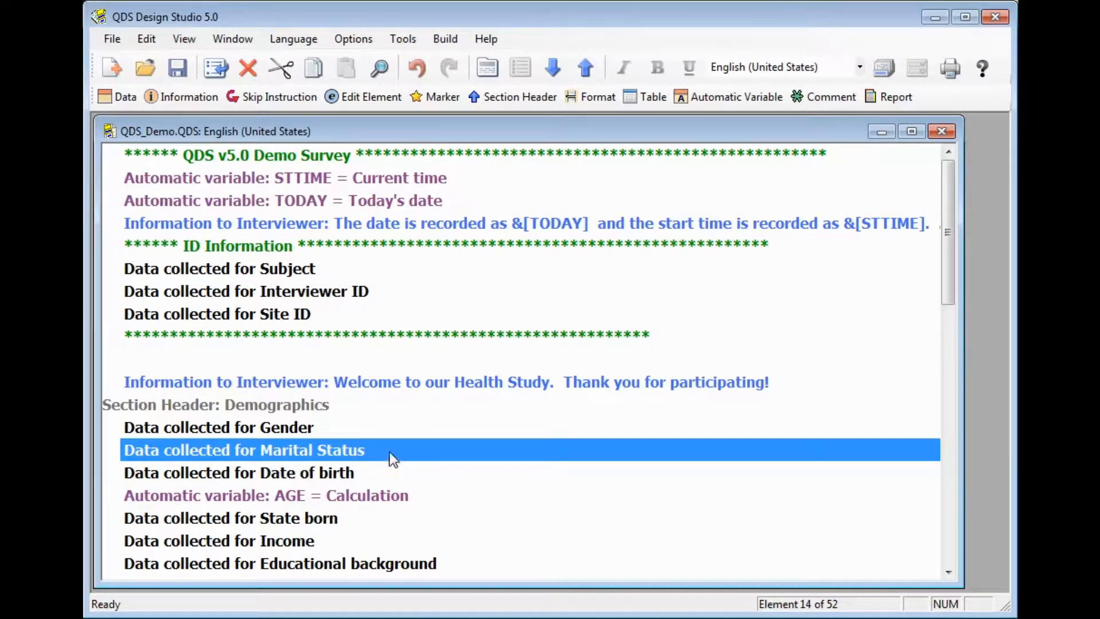
{"action": "left_click", "coordinate": [247, 70]}
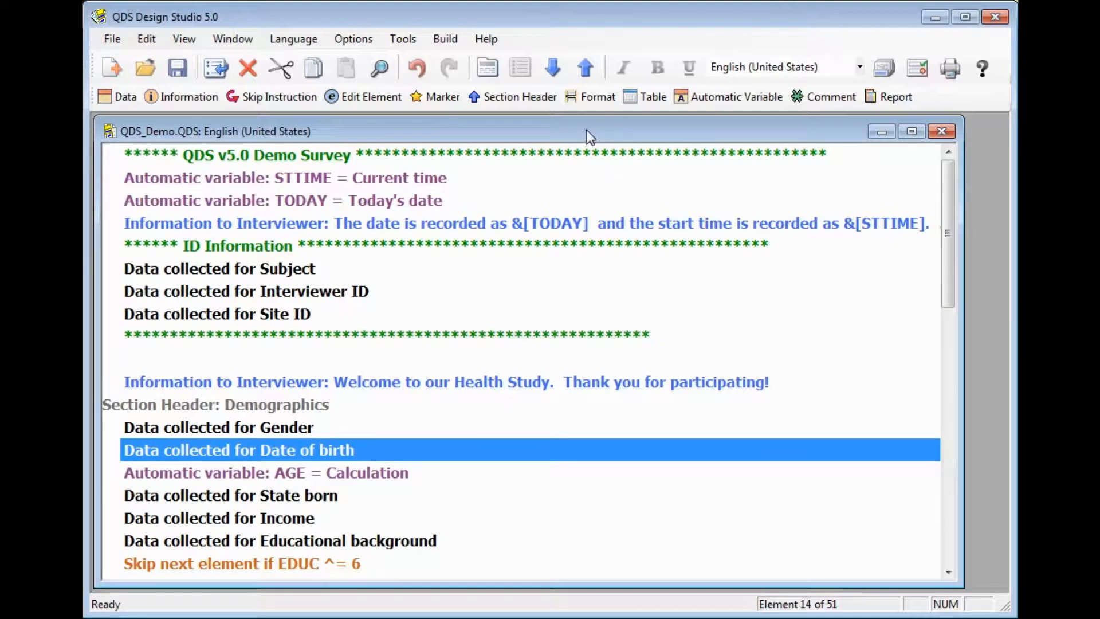
{"action": "left_click", "coordinate": [598, 98]}
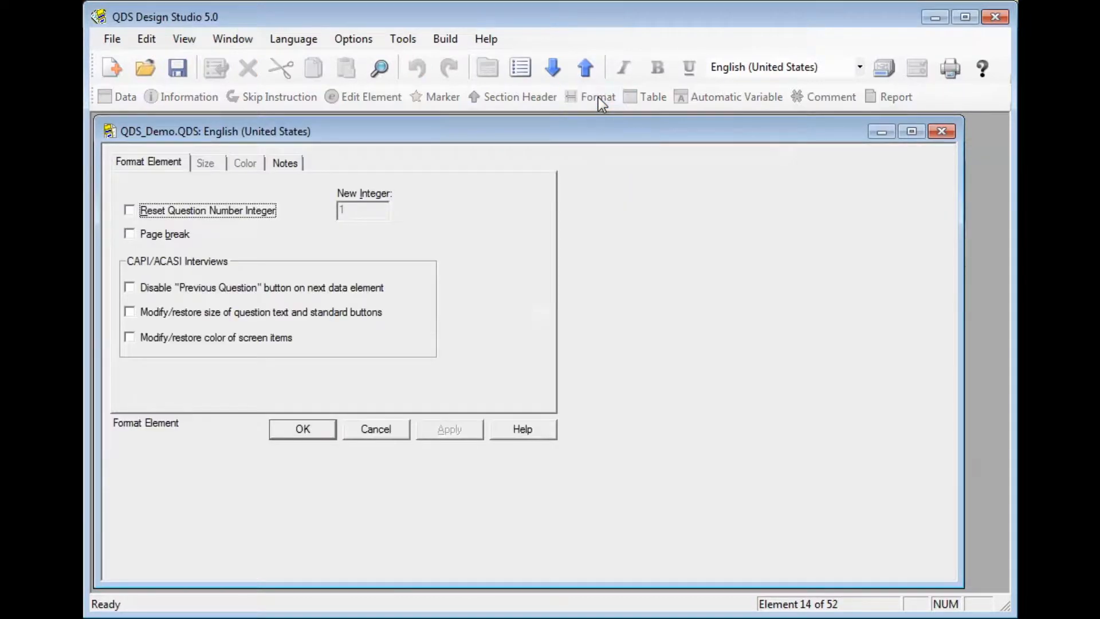
{"action": "left_click", "coordinate": [135, 212]}
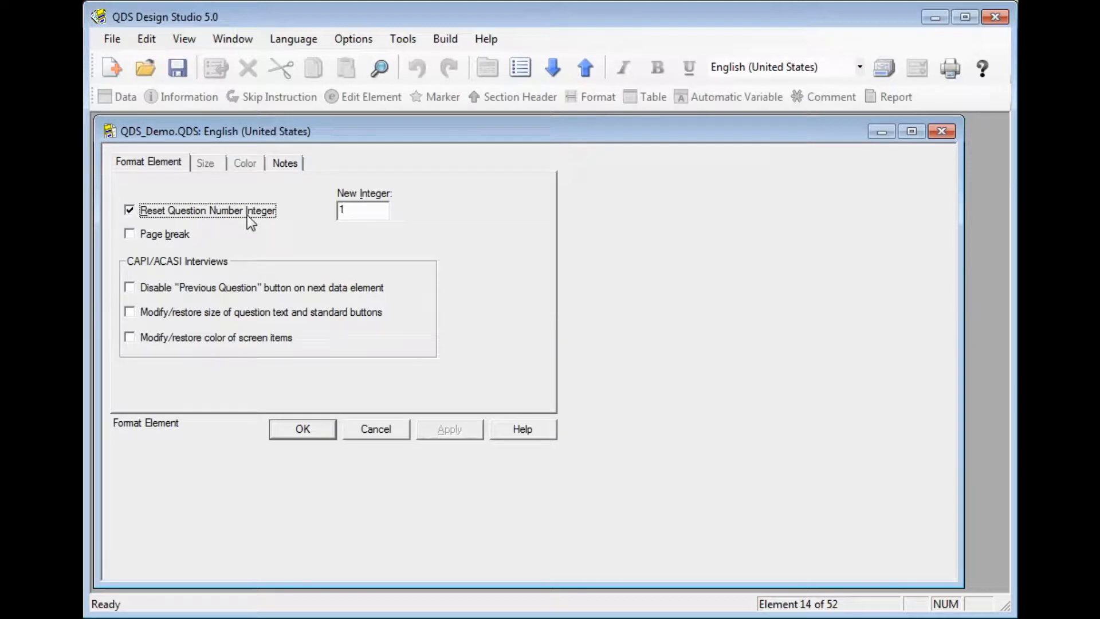
{"action": "left_click_drag", "start_coordinate": [380, 216], "coordinate": [323, 211]}
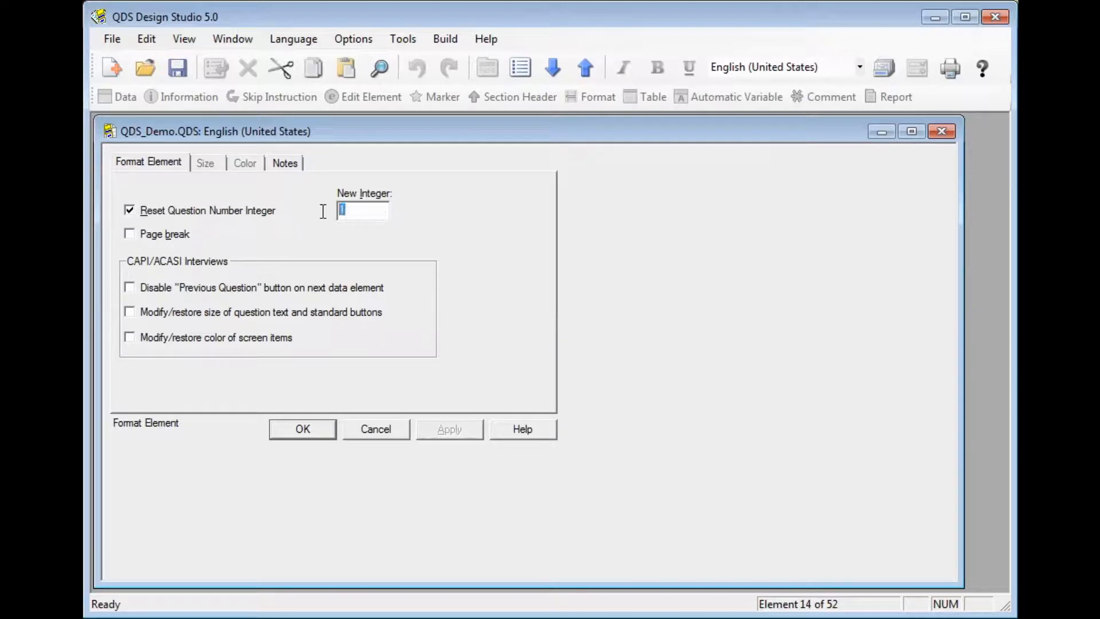
{"action": "type", "text": "3"}
{"action": "left_click", "coordinate": [305, 428]}
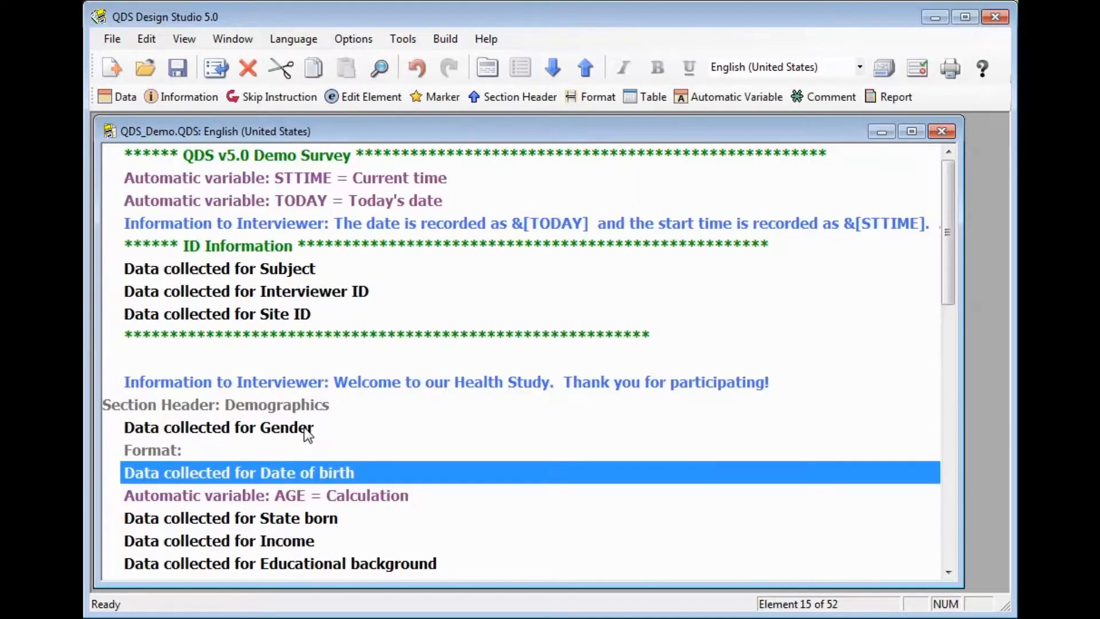
Step: Validate the survey specifications and check the Date of birth element's question number
{"action": "left_click", "coordinate": [911, 69]}
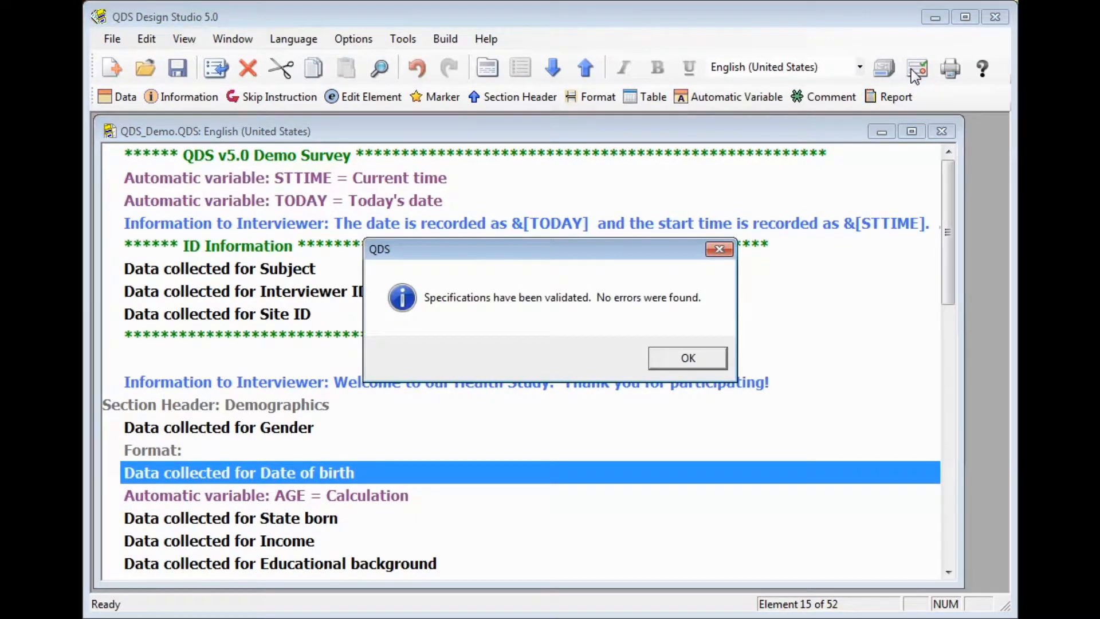
{"action": "left_click", "coordinate": [714, 356]}
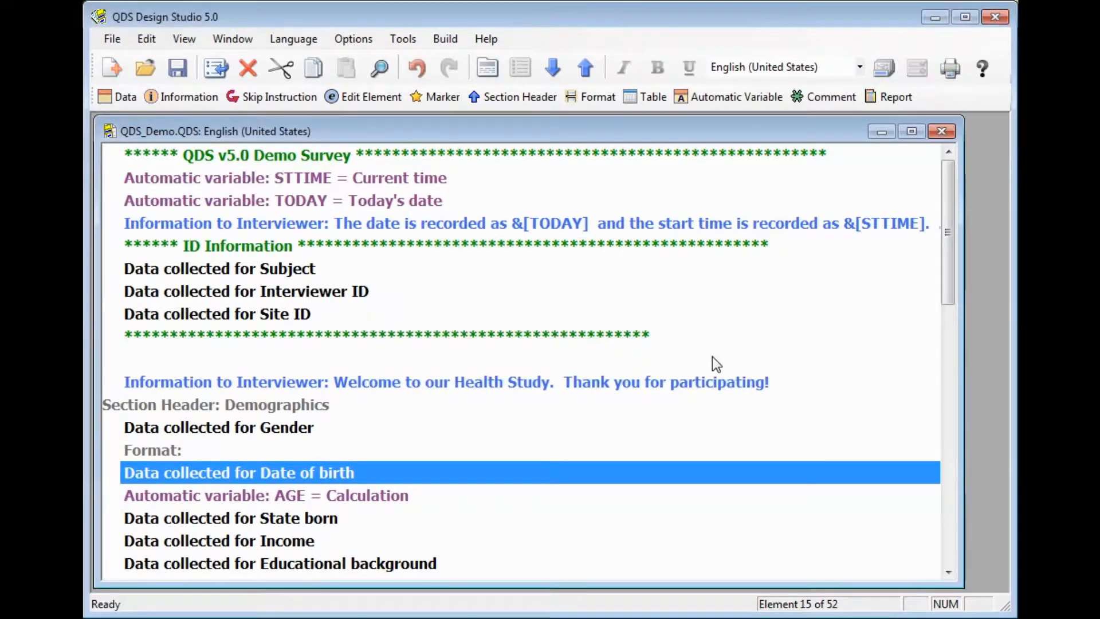
{"action": "double_click", "coordinate": [318, 469]}
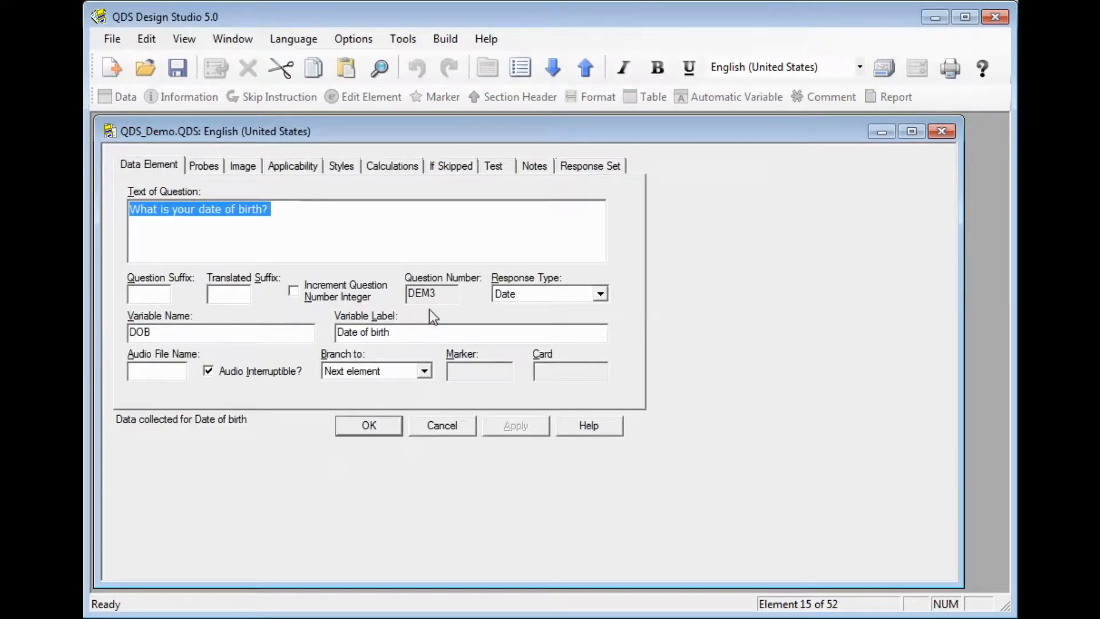
{"action": "left_click", "coordinate": [440, 295]}
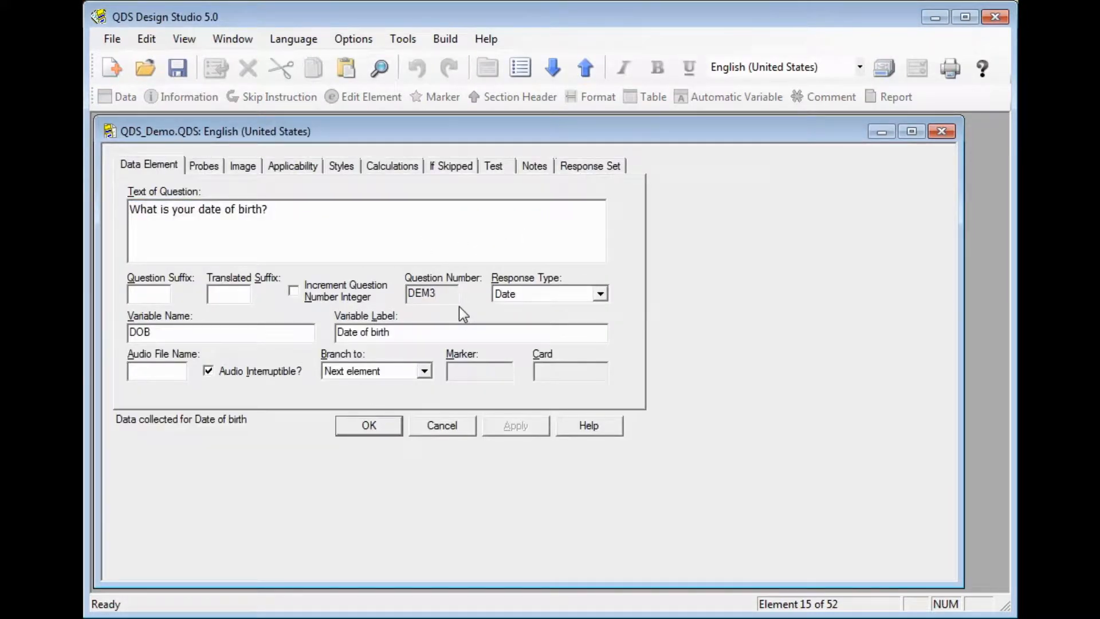
{"action": "left_click", "coordinate": [366, 424]}
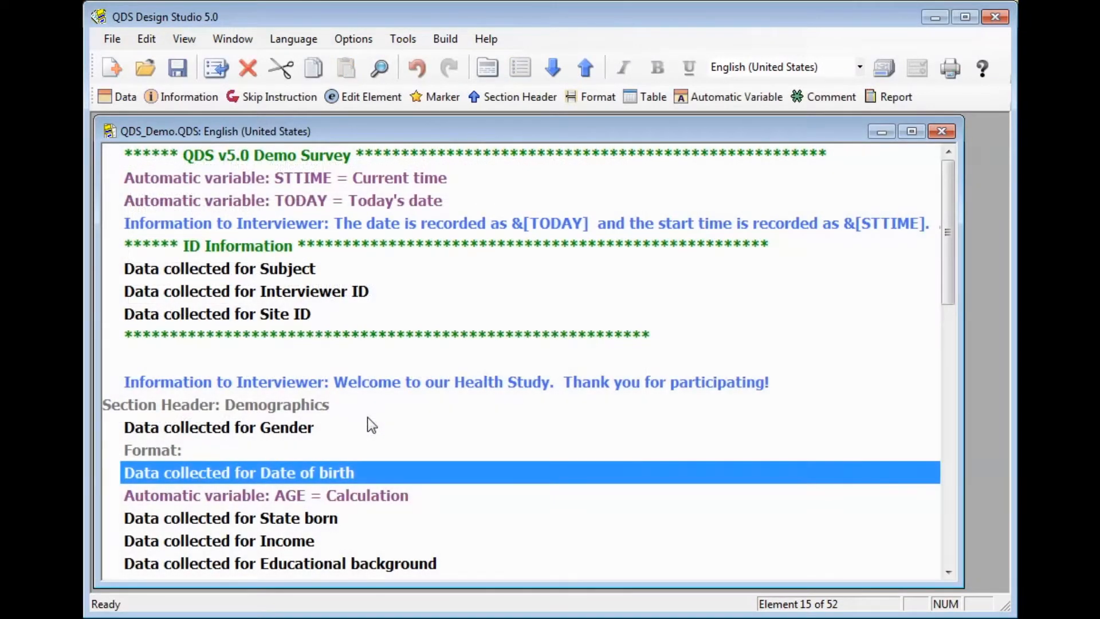
Step: Insert a Format element directly below the Site ID element that disables the "Previous Question" button on the next data element
{"action": "key", "text": "Up"}
{"action": "key", "text": "Up"}
{"action": "key", "text": "Up"}
{"action": "key", "text": "Up"}
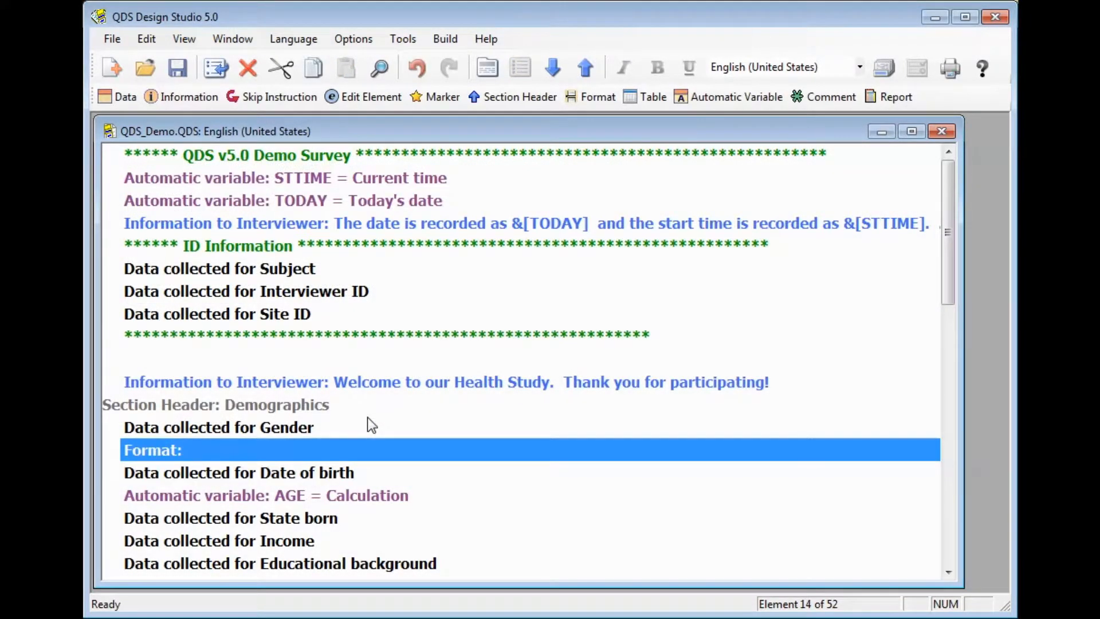
{"action": "key", "text": "Up"}
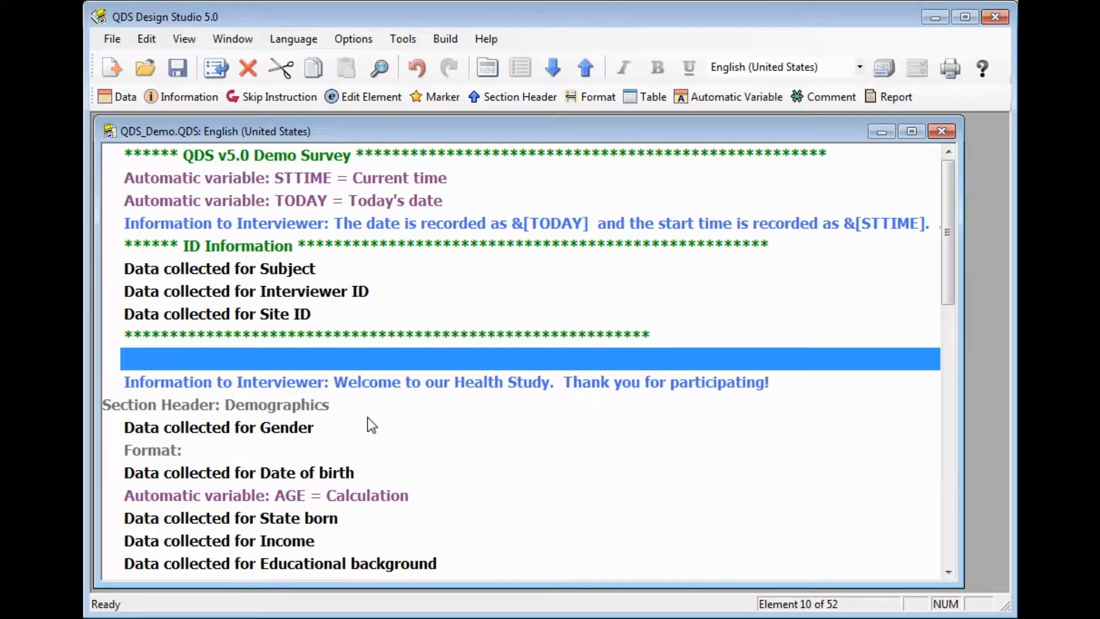
{"action": "key", "text": "Up"}
{"action": "key", "text": "Up"}
{"action": "key", "text": "Up"}
{"action": "key", "text": "Up"}
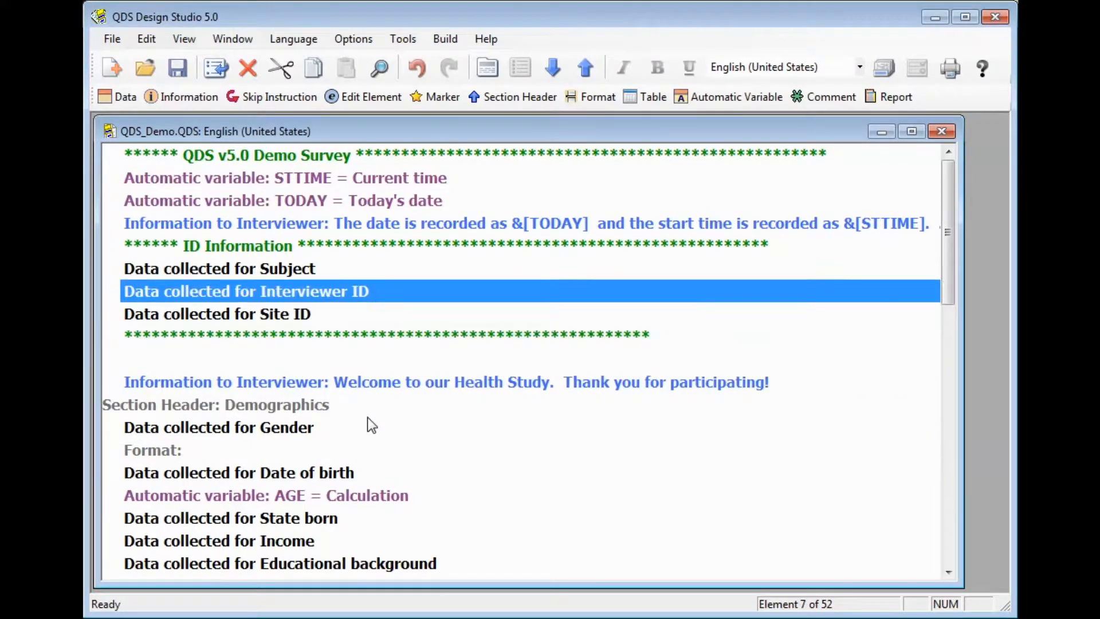
{"action": "key", "text": "Down"}
{"action": "key", "text": "Down"}
{"action": "key", "text": "Down"}
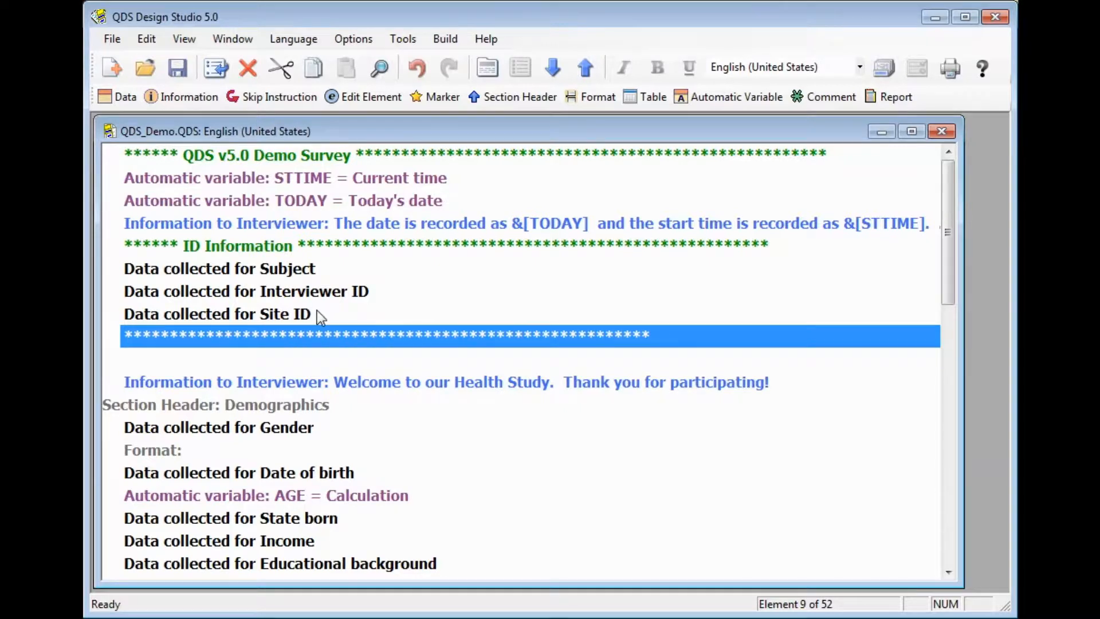
{"action": "left_click", "coordinate": [594, 95]}
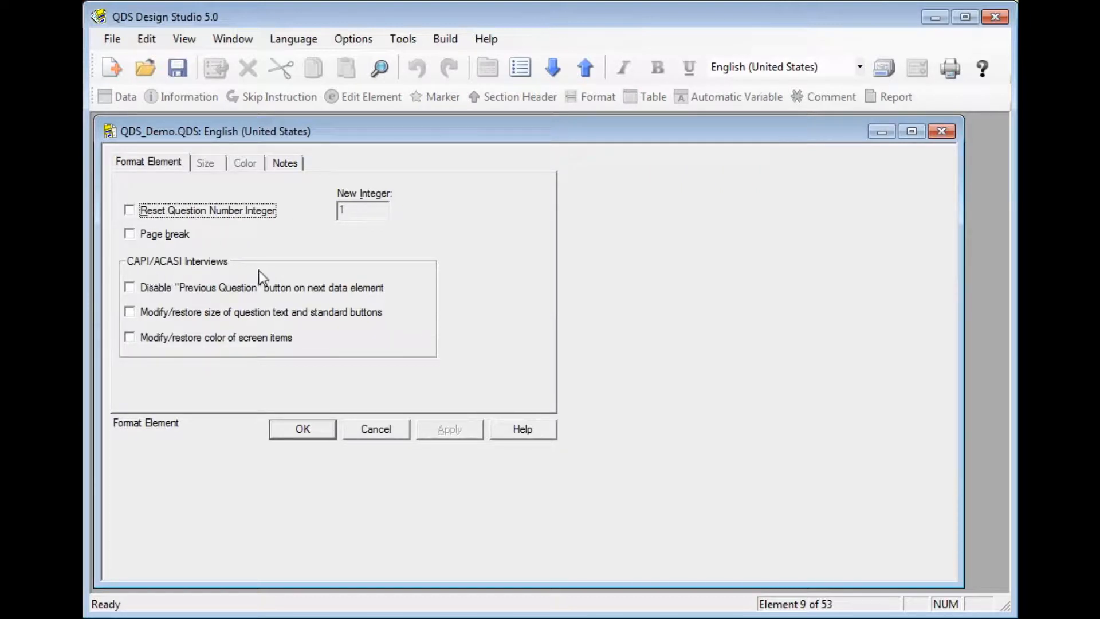
{"action": "left_click", "coordinate": [132, 288]}
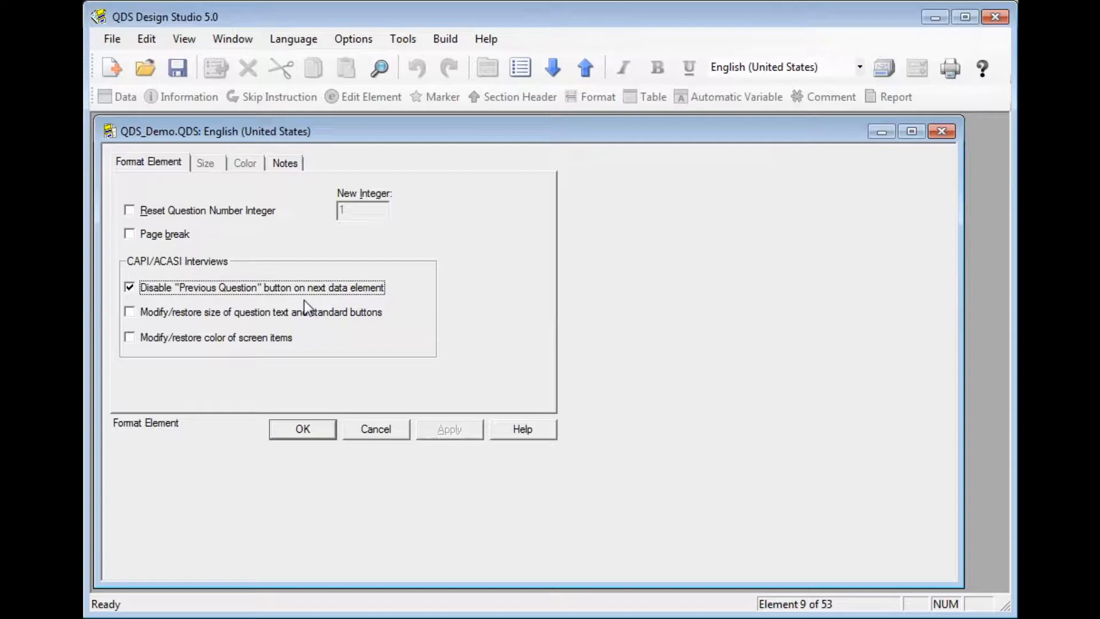
Step: Add the note "Prevent Return to ID items" to the Format element and save the element
{"action": "left_click", "coordinate": [289, 164]}
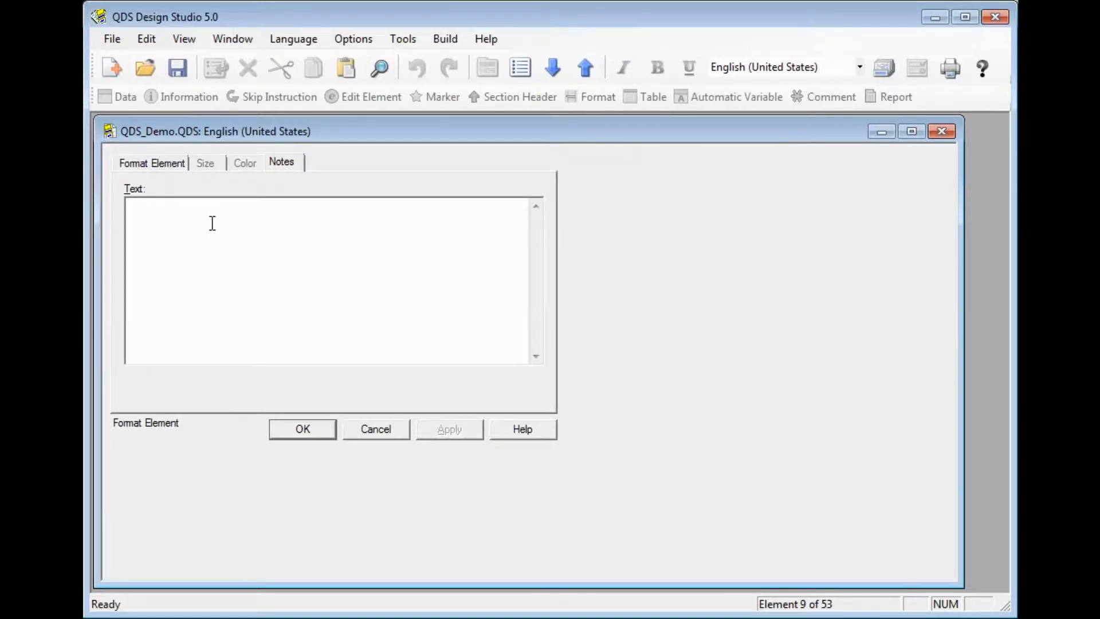
{"action": "type", "text": "Prevent Return to ID "}
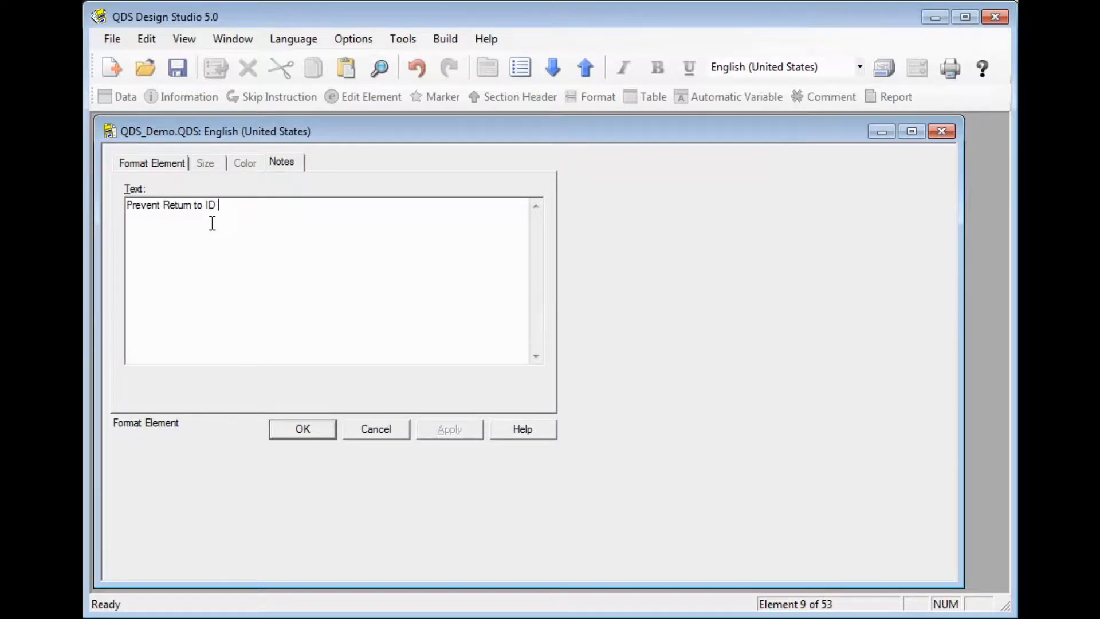
{"action": "type", "text": "items"}
{"action": "left_click", "coordinate": [318, 434]}
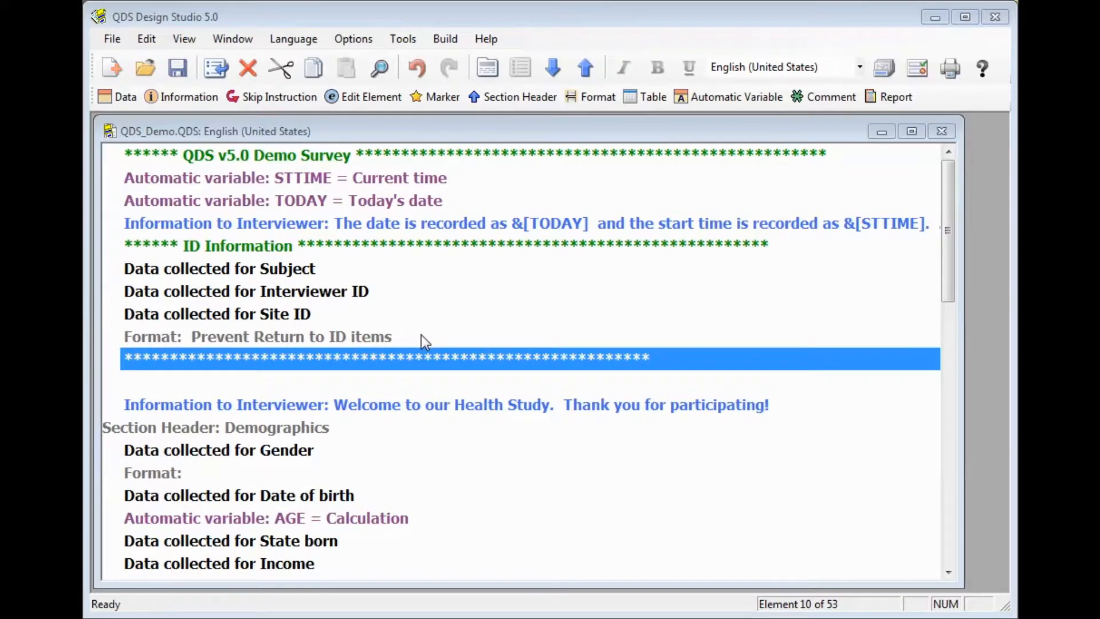
Step: Insert a Format element above the State born element and enable modifying the size of question text and standard buttons
{"action": "left_click", "coordinate": [459, 388]}
{"action": "key", "text": "Down"}
{"action": "key", "text": "Down"}
{"action": "key", "text": "Down"}
{"action": "key", "text": "Down"}
{"action": "key", "text": "Down"}
{"action": "key", "text": "Down"}
{"action": "key", "text": "Down"}
{"action": "key", "text": "Down"}
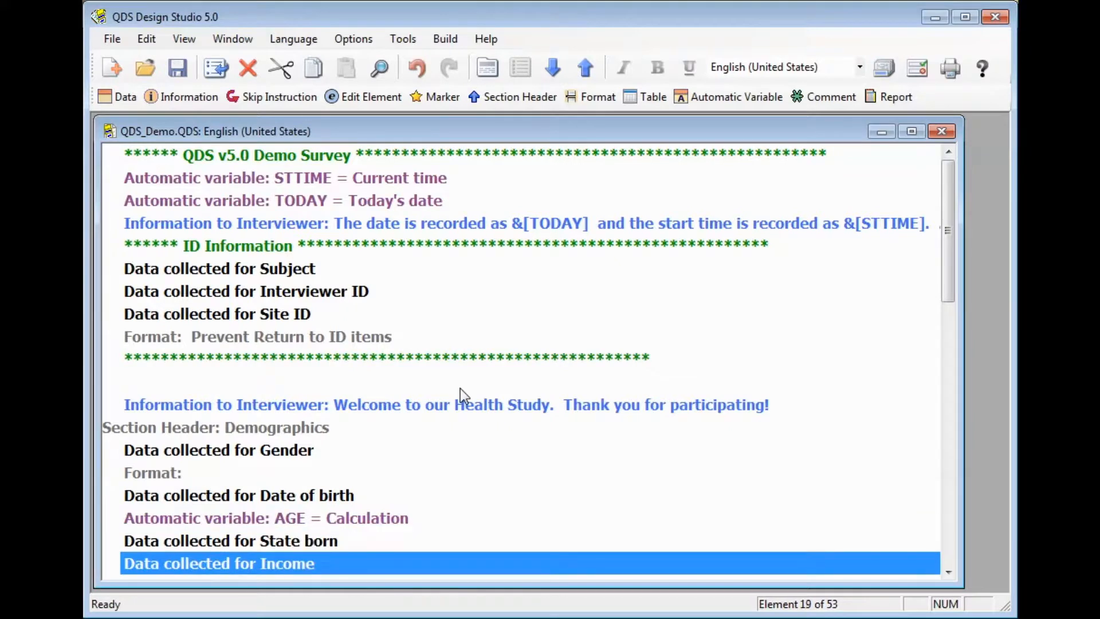
{"action": "key", "text": "Down"}
{"action": "key", "text": "Down"}
{"action": "key", "text": "Down"}
{"action": "key", "text": "Down"}
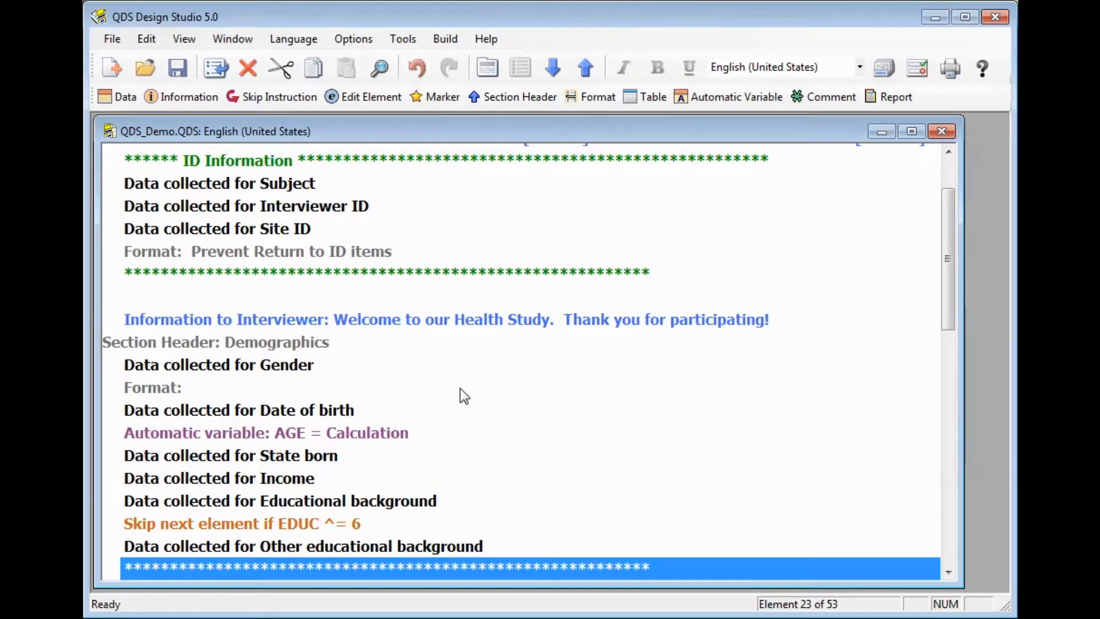
{"action": "key", "text": "Up"}
{"action": "key", "text": "Up"}
{"action": "key", "text": "Up"}
{"action": "key", "text": "Up"}
{"action": "key", "text": "Up"}
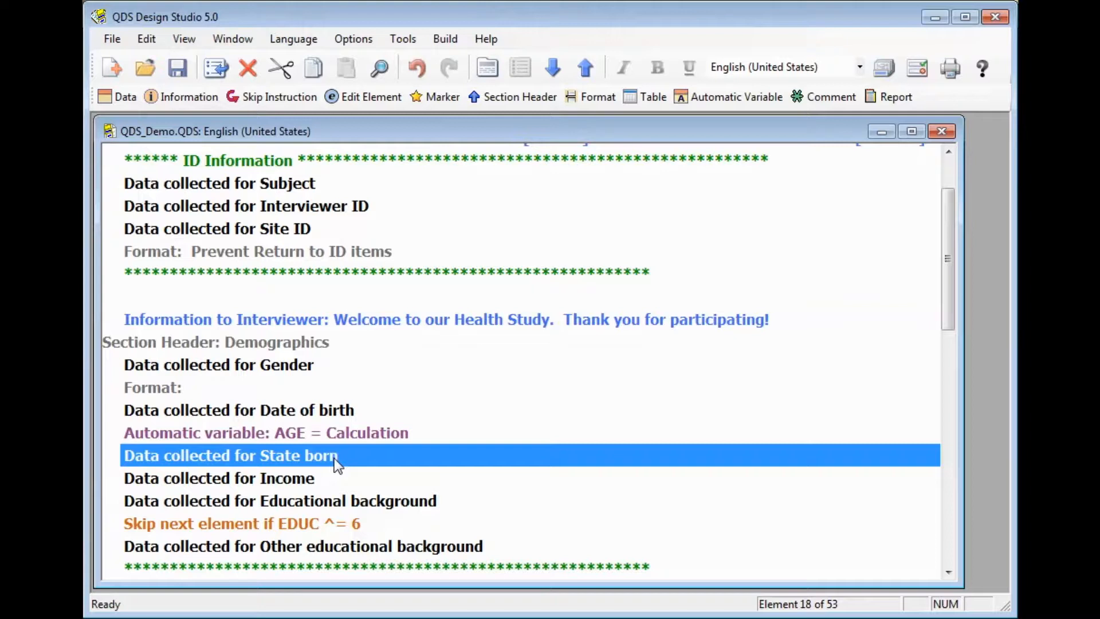
{"action": "left_click", "coordinate": [346, 483]}
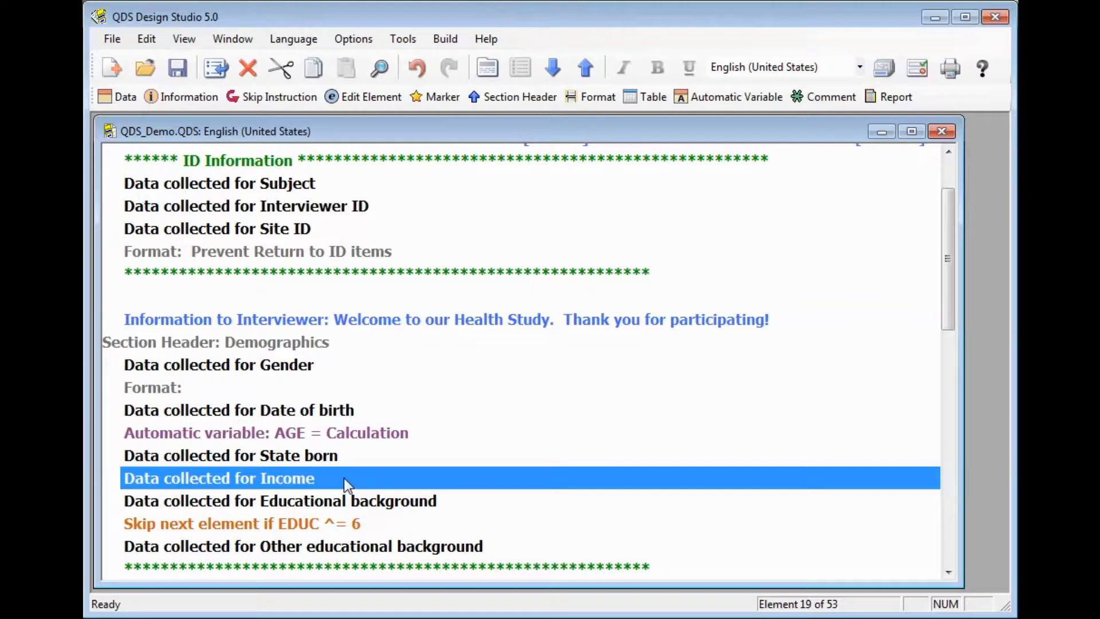
{"action": "key", "text": "Up"}
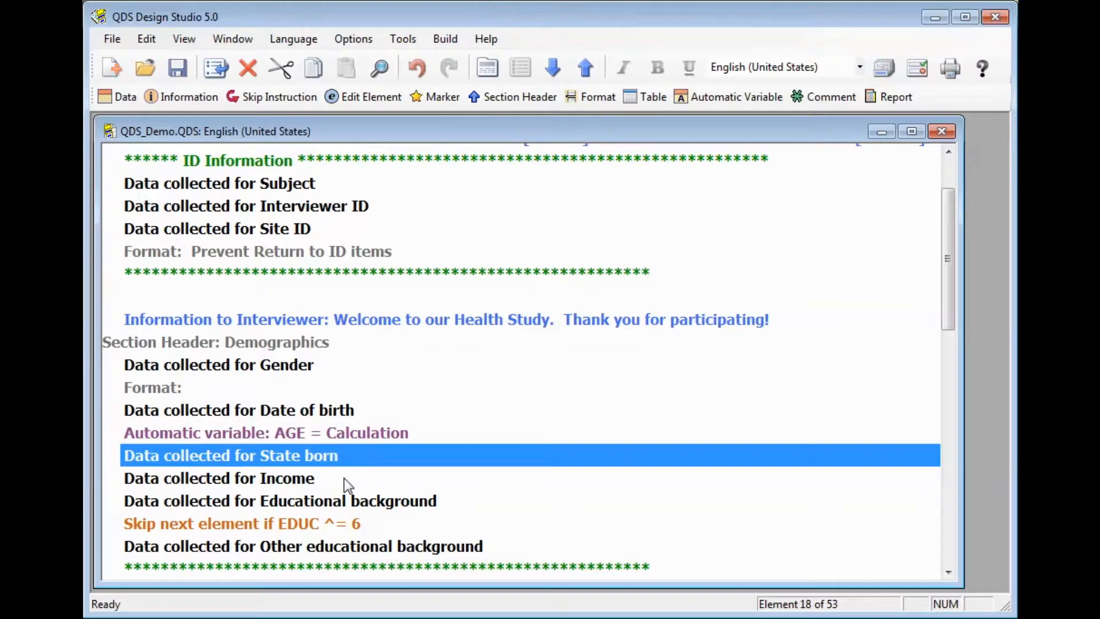
{"action": "left_click", "coordinate": [583, 97]}
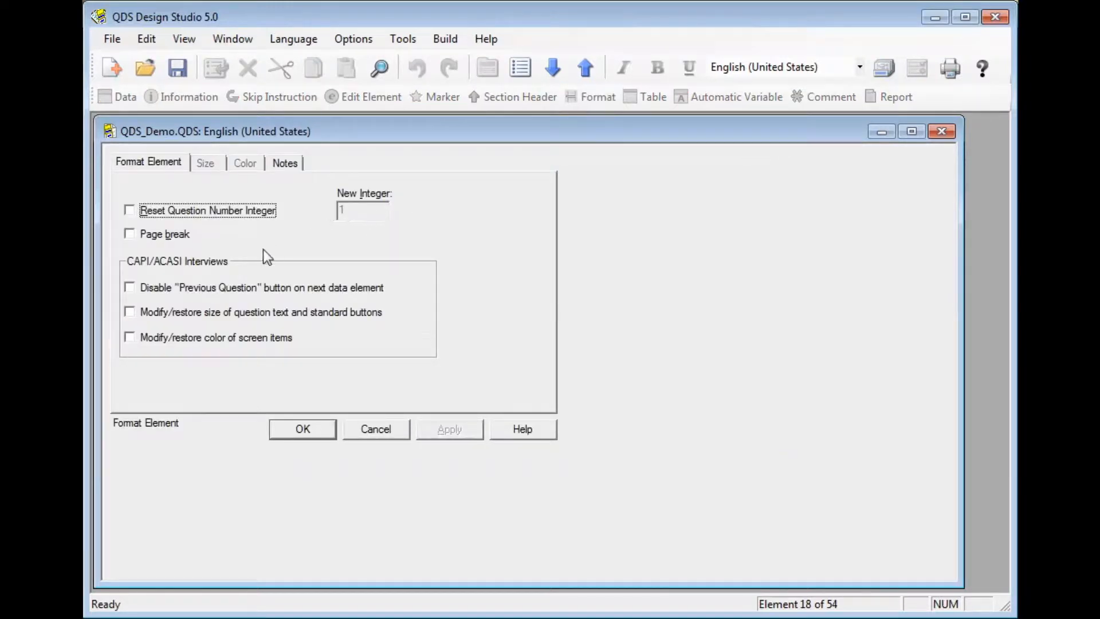
{"action": "left_click", "coordinate": [132, 311]}
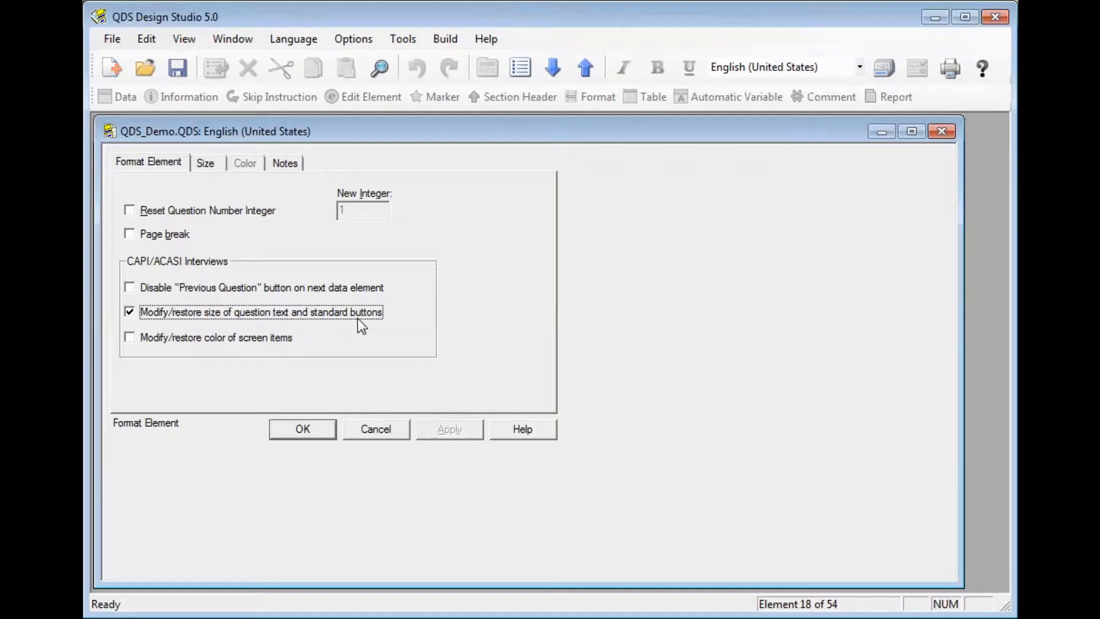
Step: Reduce the height of the question space and make the standard buttons narrower in the Format element's size settings
{"action": "left_click", "coordinate": [207, 165]}
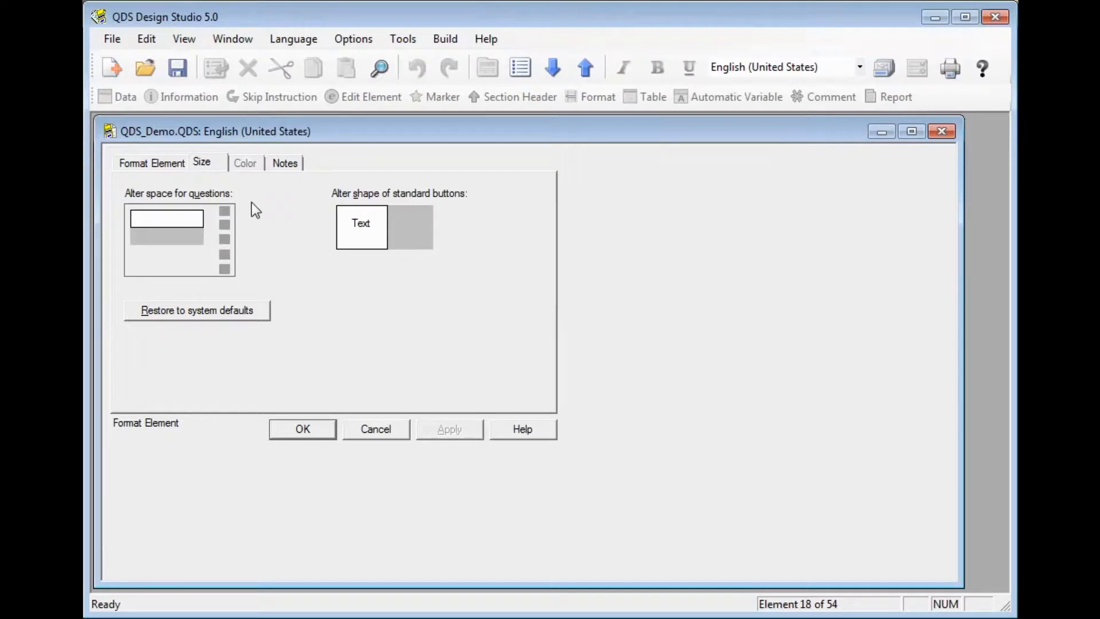
{"action": "left_click_drag", "start_coordinate": [164, 227], "coordinate": [163, 219]}
{"action": "left_click_drag", "start_coordinate": [163, 218], "coordinate": [168, 245]}
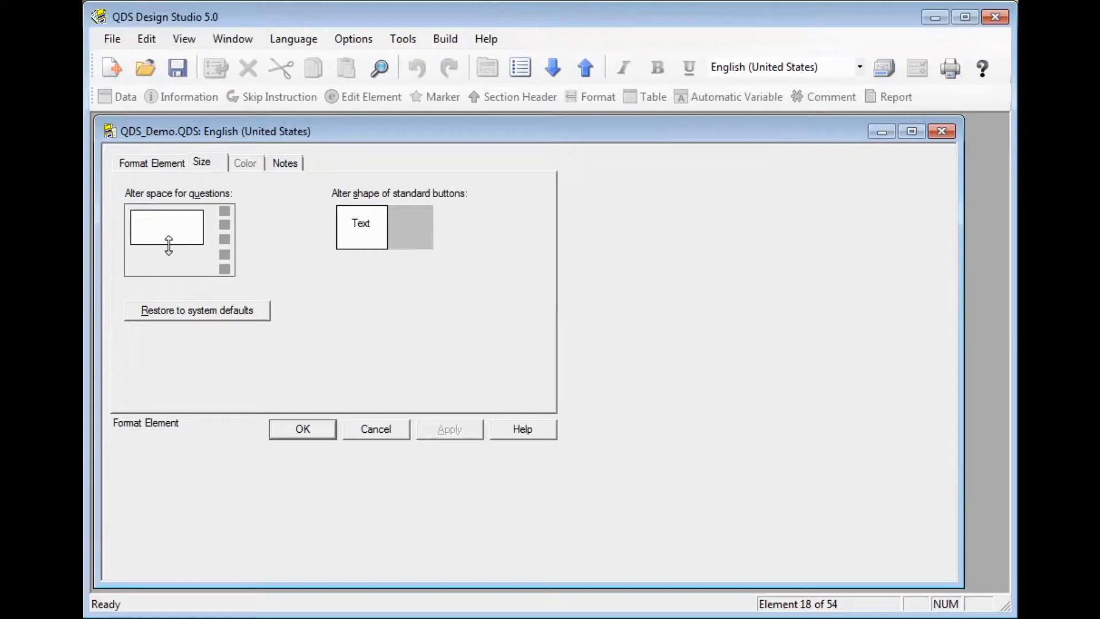
{"action": "left_click_drag", "start_coordinate": [168, 245], "coordinate": [168, 220]}
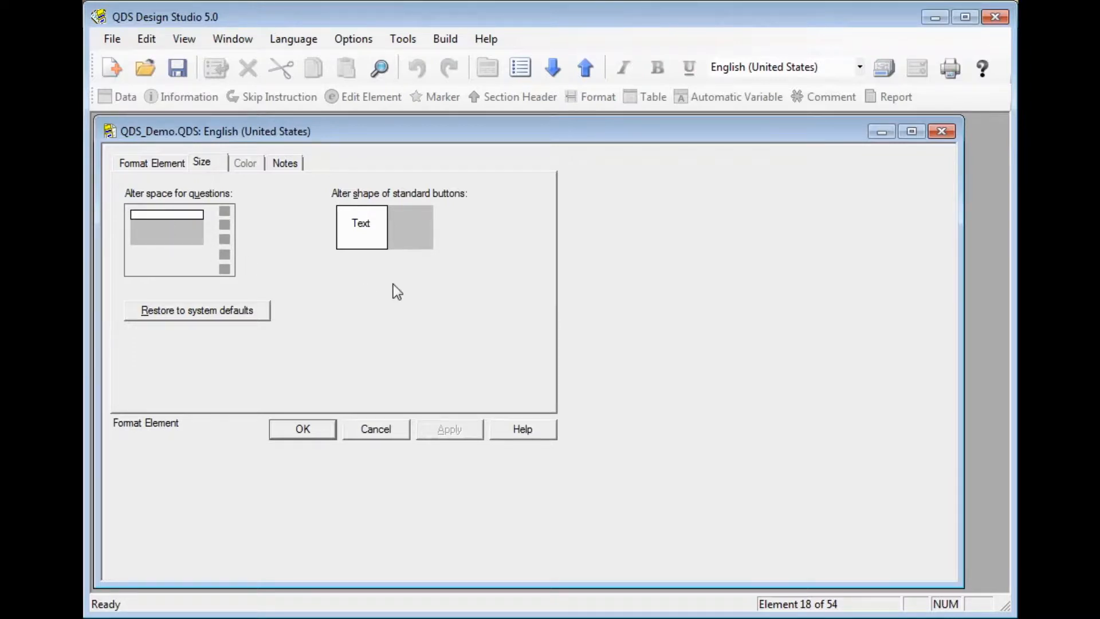
{"action": "left_click_drag", "start_coordinate": [389, 233], "coordinate": [365, 233]}
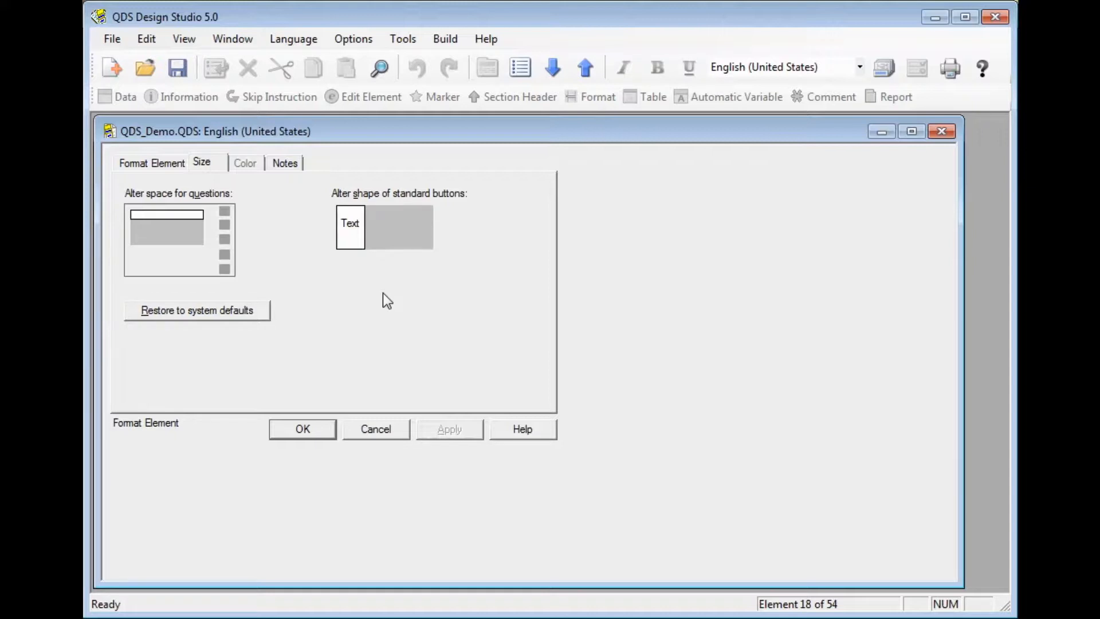
Step: Add the note "Change Size of Q box" to the Format element and save the element
{"action": "left_click", "coordinate": [280, 162]}
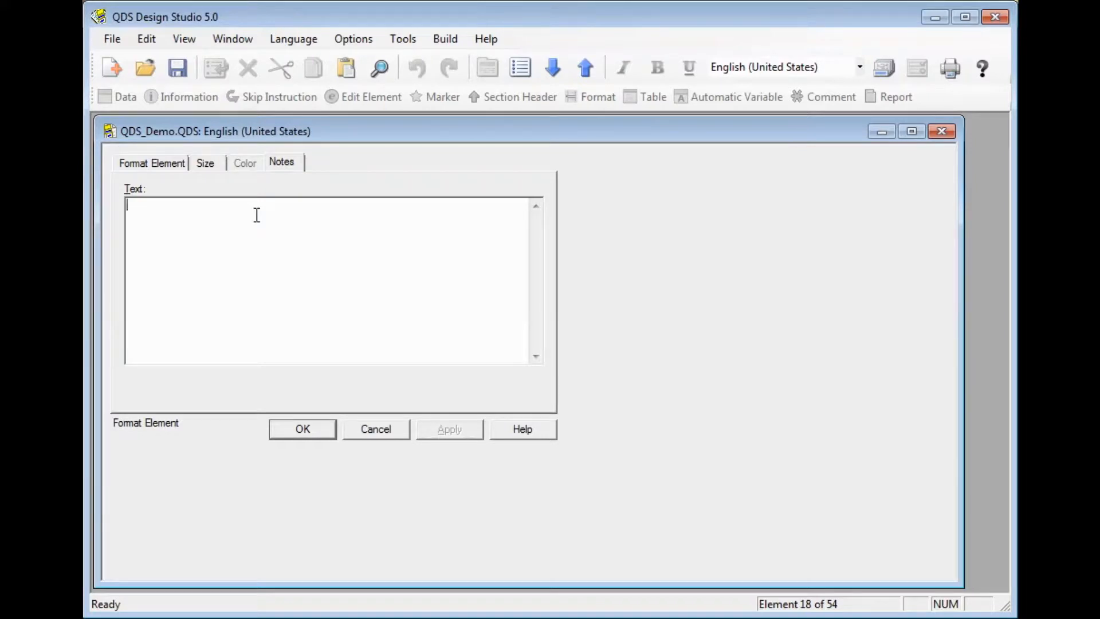
{"action": "type", "text": "Change Size of Q box"}
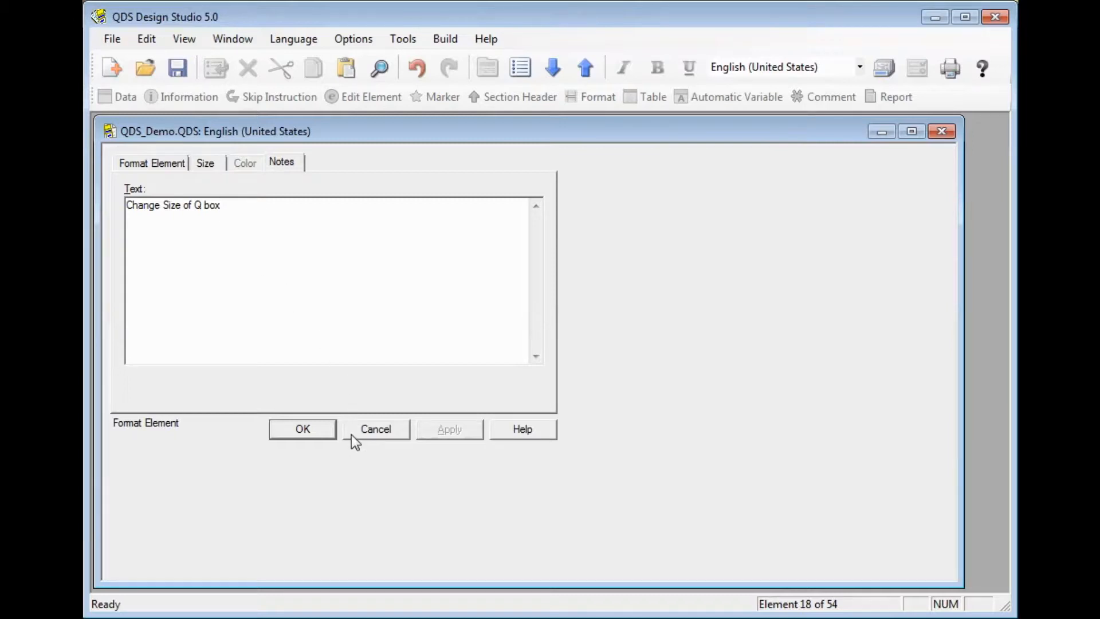
{"action": "left_click", "coordinate": [311, 429]}
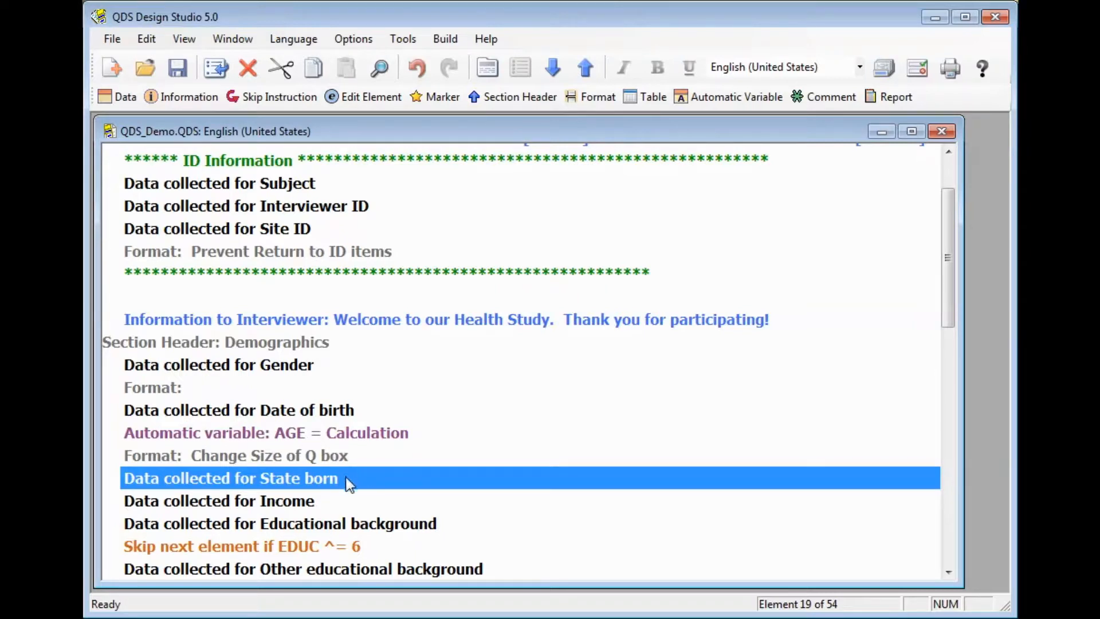
Step: Insert a Format element above the Educational background element that restores question text and standard button sizes to system defaults
{"action": "key", "text": "Down"}
{"action": "key", "text": "Down"}
{"action": "key", "text": "Down"}
{"action": "key", "text": "Down"}
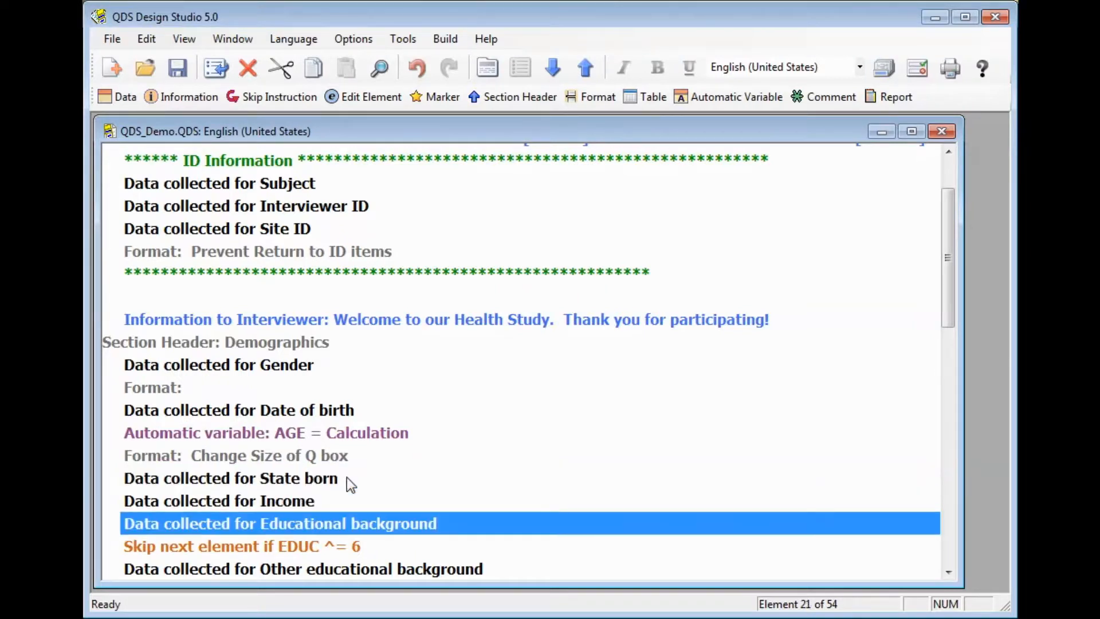
{"action": "key", "text": "Up"}
{"action": "key", "text": "Up"}
{"action": "left_click", "coordinate": [600, 103]}
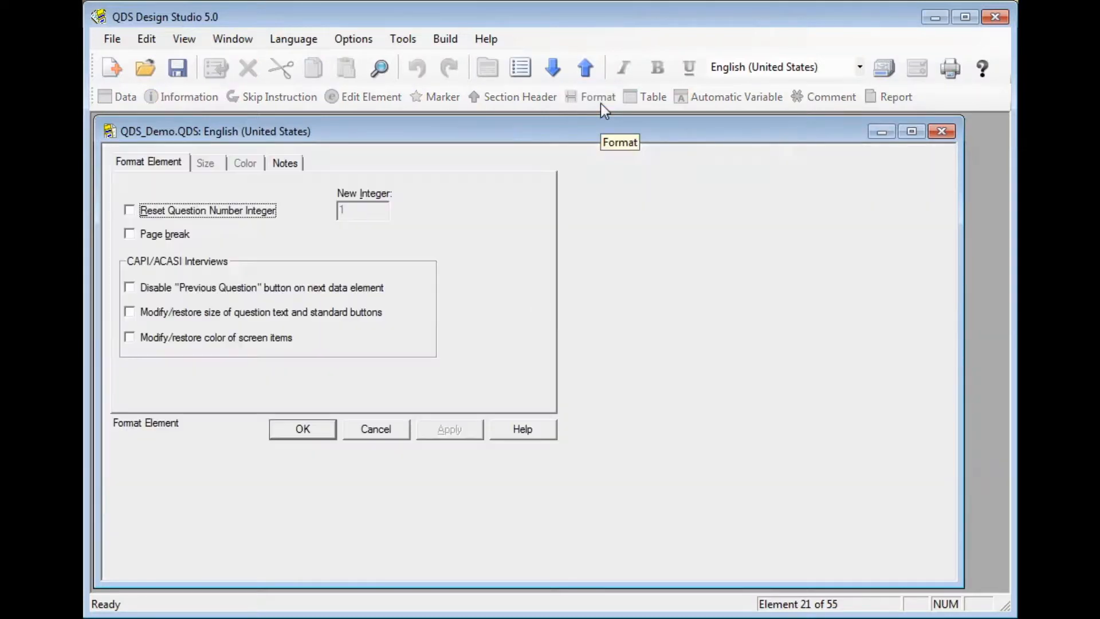
{"action": "left_click", "coordinate": [157, 314]}
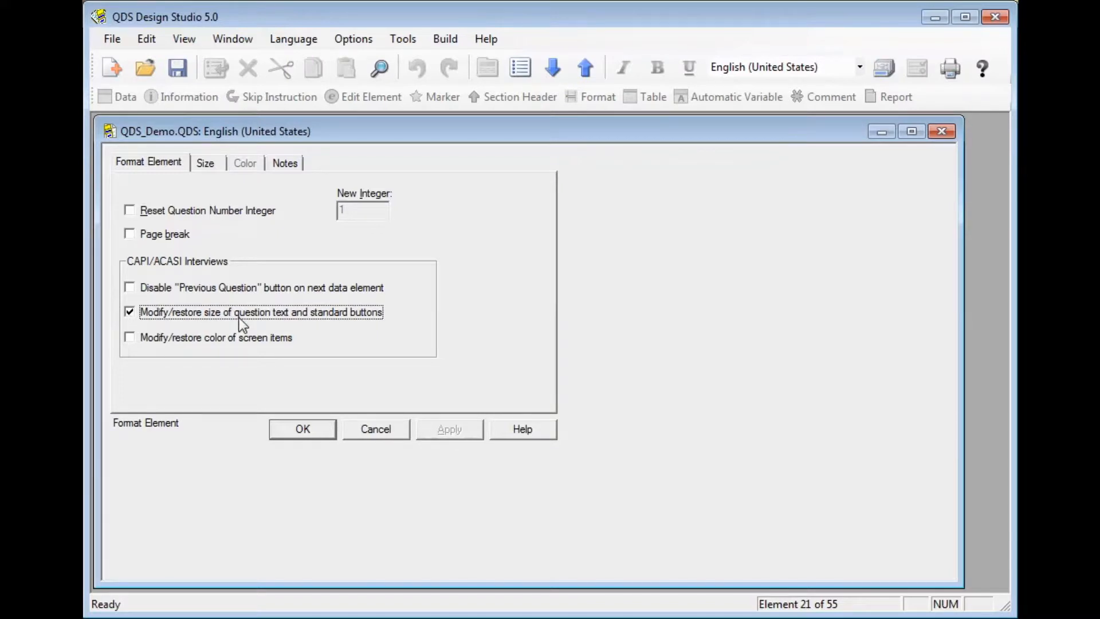
{"action": "left_click", "coordinate": [206, 166]}
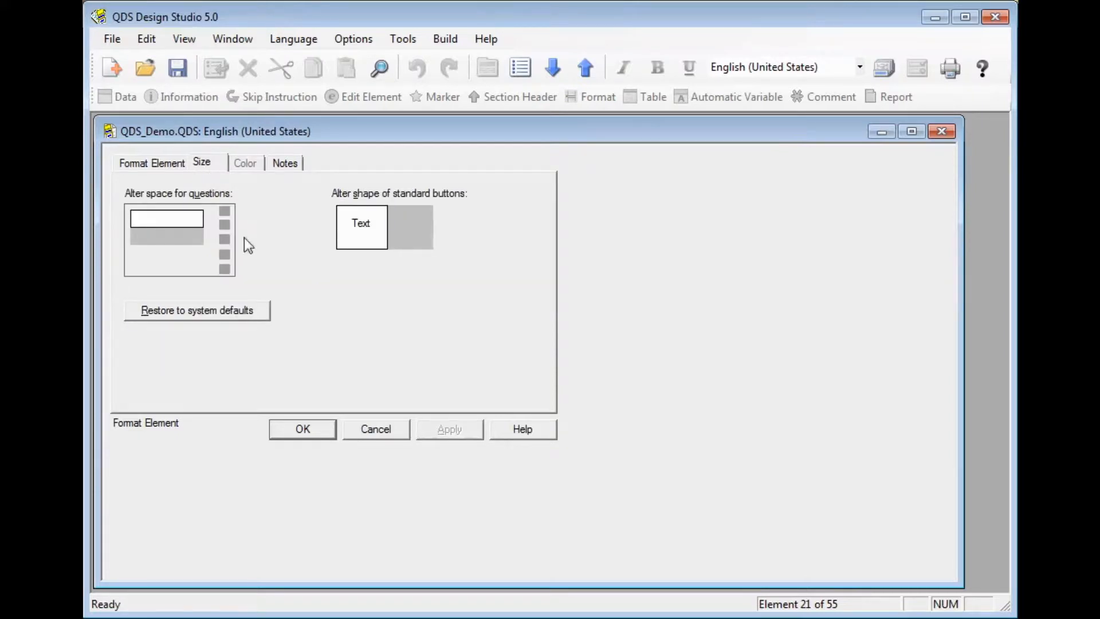
{"action": "left_click", "coordinate": [229, 316]}
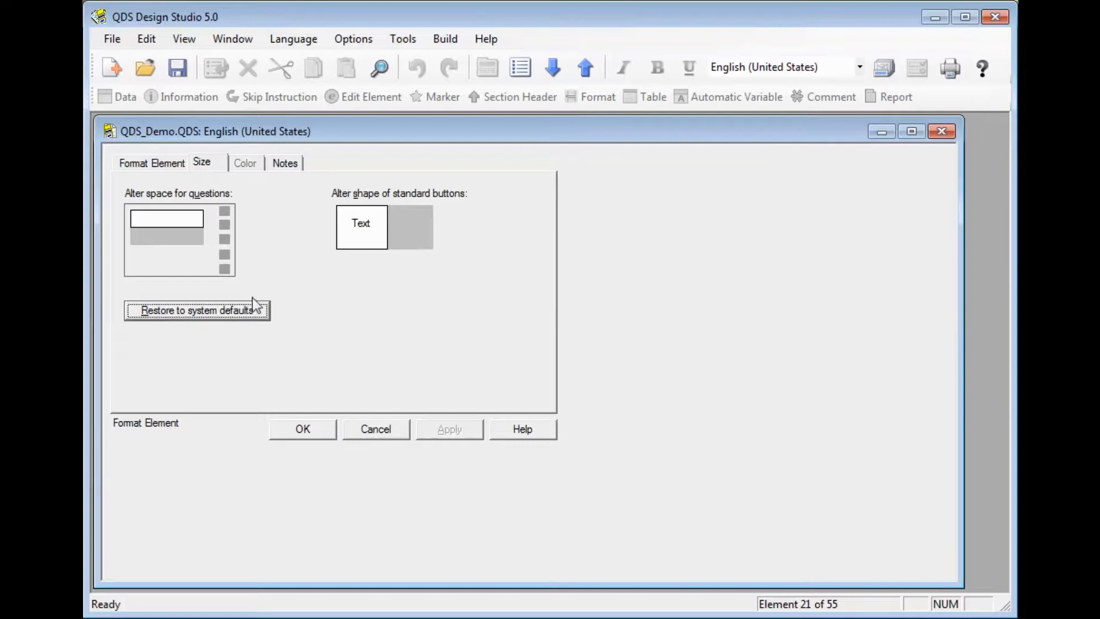
Step: Add the note "Reset Size" to the Format element and save the element
{"action": "left_click", "coordinate": [287, 168]}
{"action": "type", "text": "Reset"}
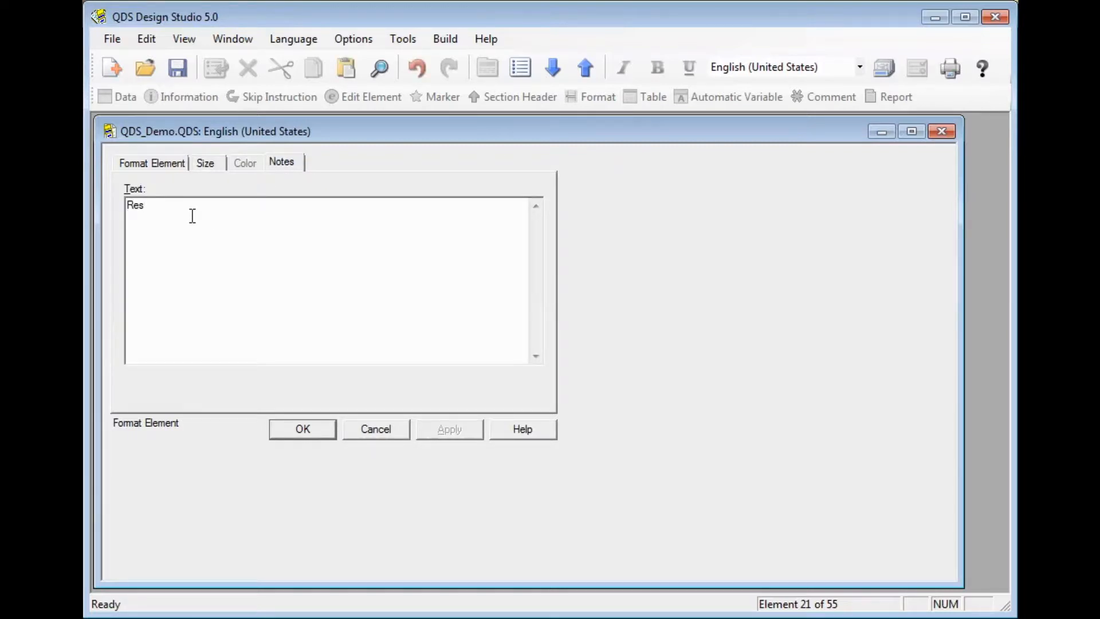
{"action": "type", "text": " Size"}
{"action": "left_click", "coordinate": [321, 431]}
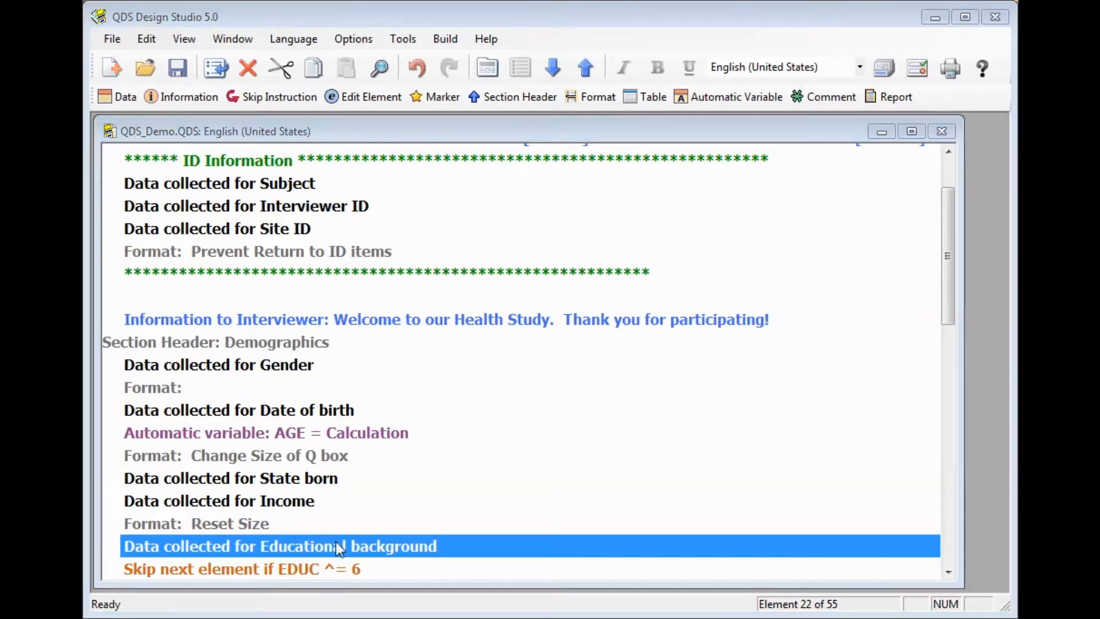
Step: Insert a Format element above the Health section's interviewer information element and enable modifying the color of screen items
{"action": "left_click", "coordinate": [336, 543]}
{"action": "key", "text": "Down"}
{"action": "key", "text": "Down"}
{"action": "key", "text": "Down"}
{"action": "key", "text": "Down"}
{"action": "key", "text": "Down"}
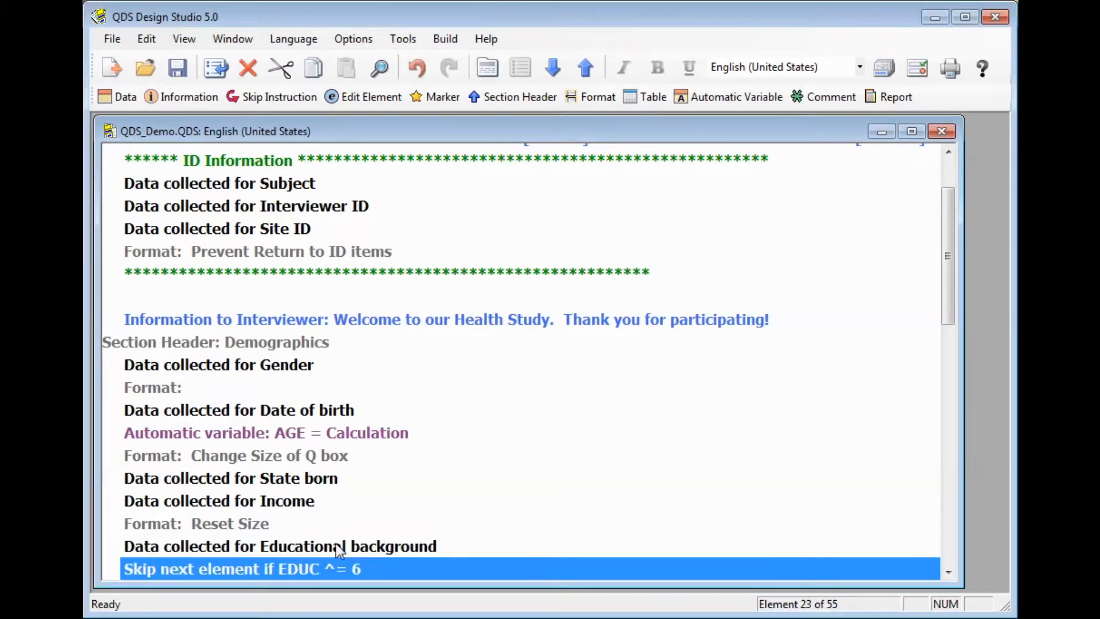
{"action": "key", "text": "Down"}
{"action": "key", "text": "Down"}
{"action": "key", "text": "Down"}
{"action": "key", "text": "Down"}
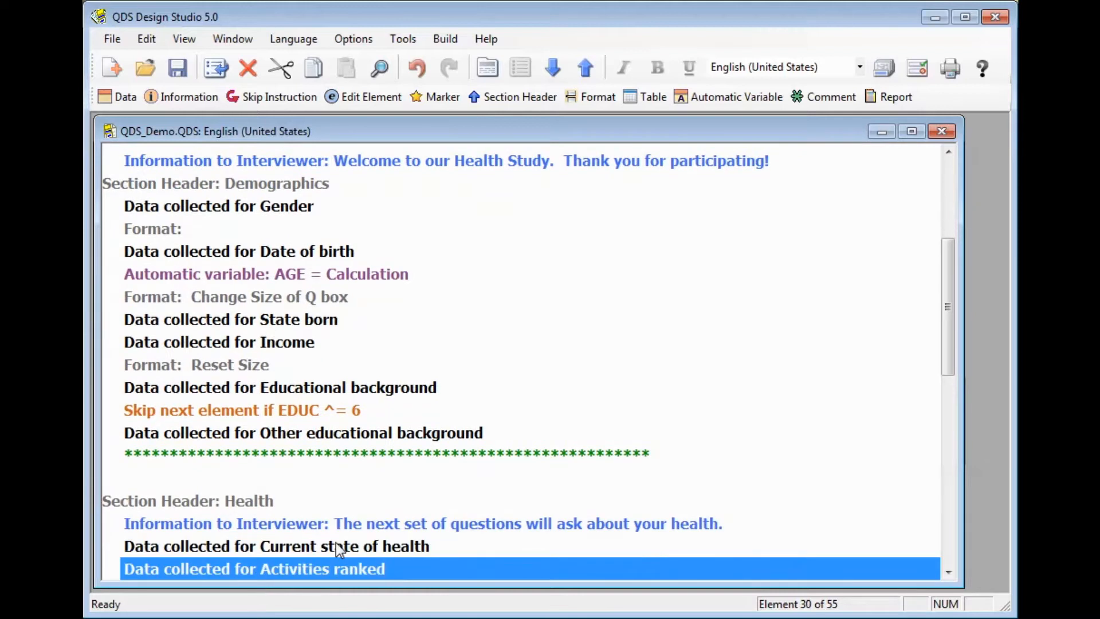
{"action": "key", "text": "Up"}
{"action": "key", "text": "Up"}
{"action": "key", "text": "Up"}
{"action": "key", "text": "Up"}
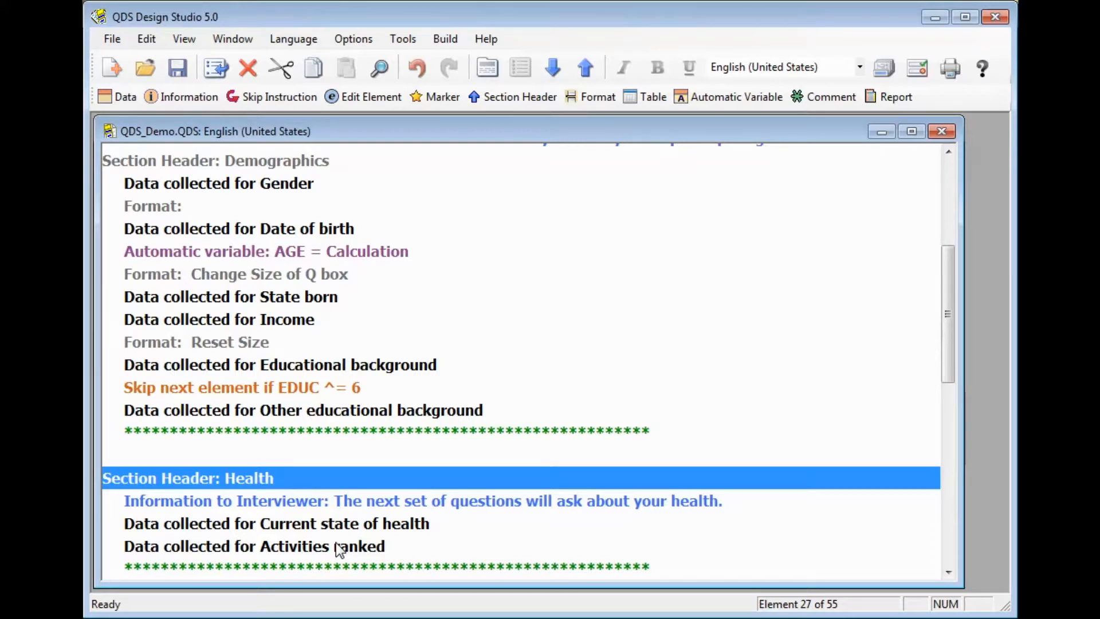
{"action": "key", "text": "Down"}
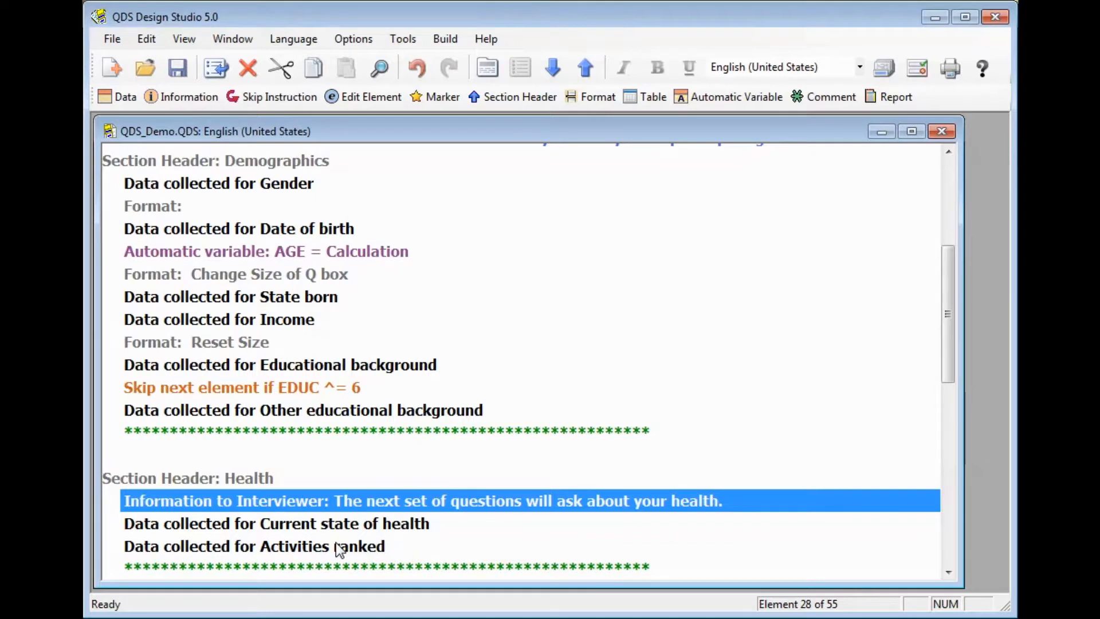
{"action": "left_click", "coordinate": [587, 98]}
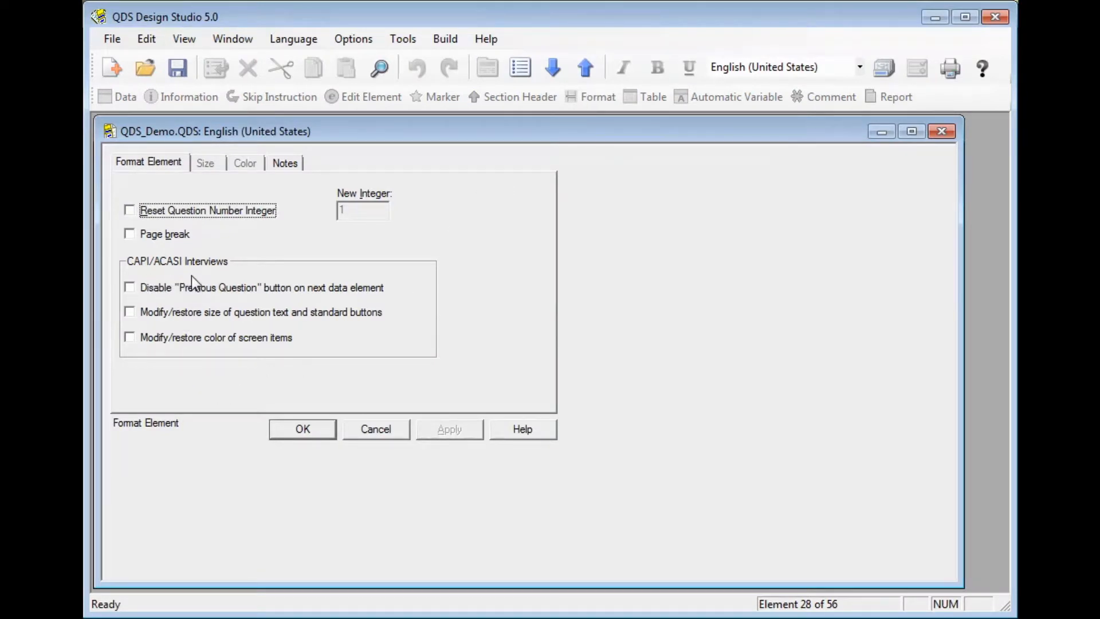
{"action": "left_click", "coordinate": [129, 338]}
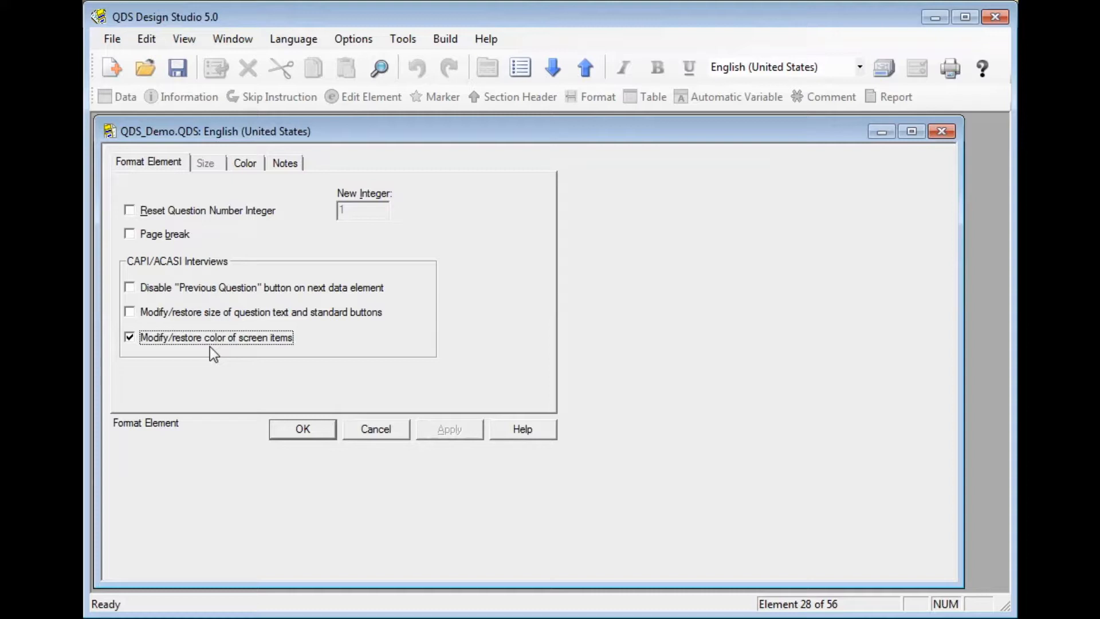
Step: Set the main window's background color to light green in the Format element's color settings
{"action": "left_click", "coordinate": [250, 164]}
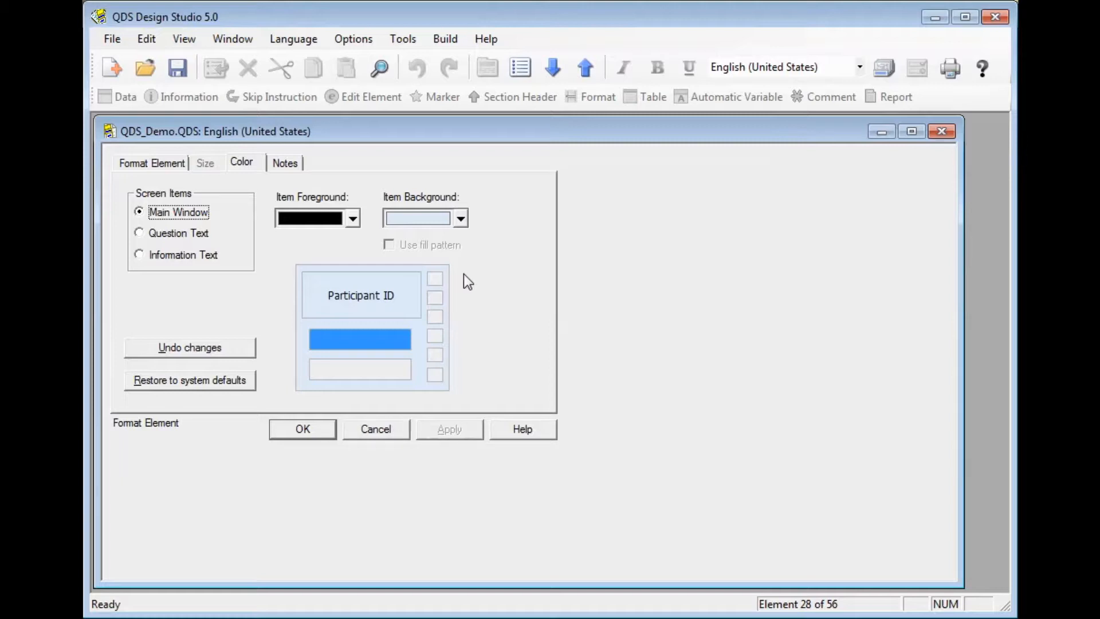
{"action": "left_click", "coordinate": [461, 218]}
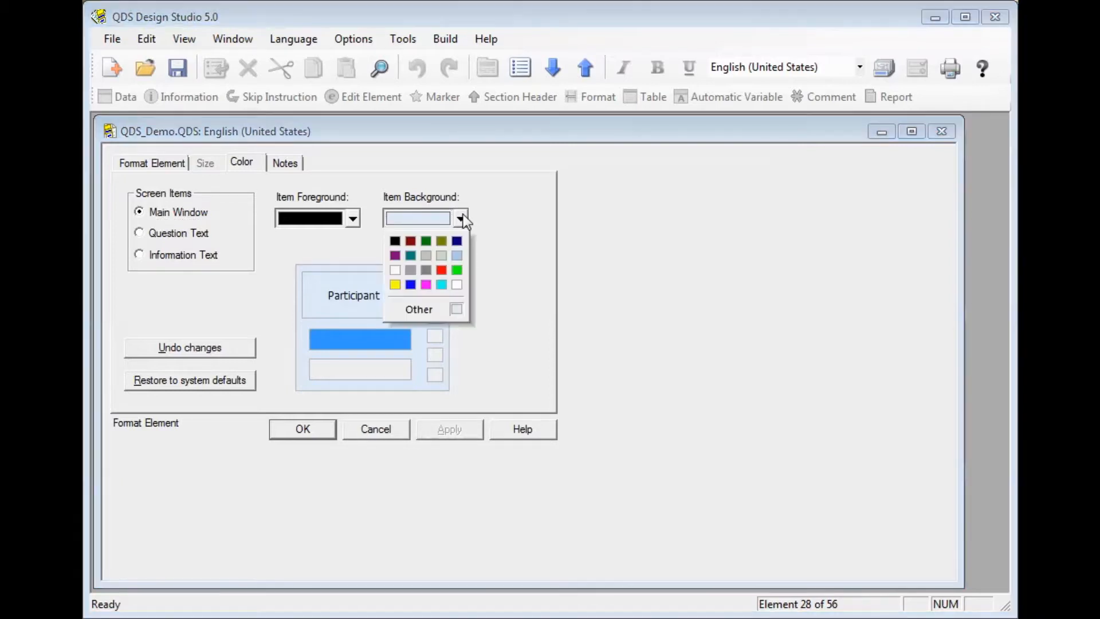
{"action": "left_click", "coordinate": [442, 255]}
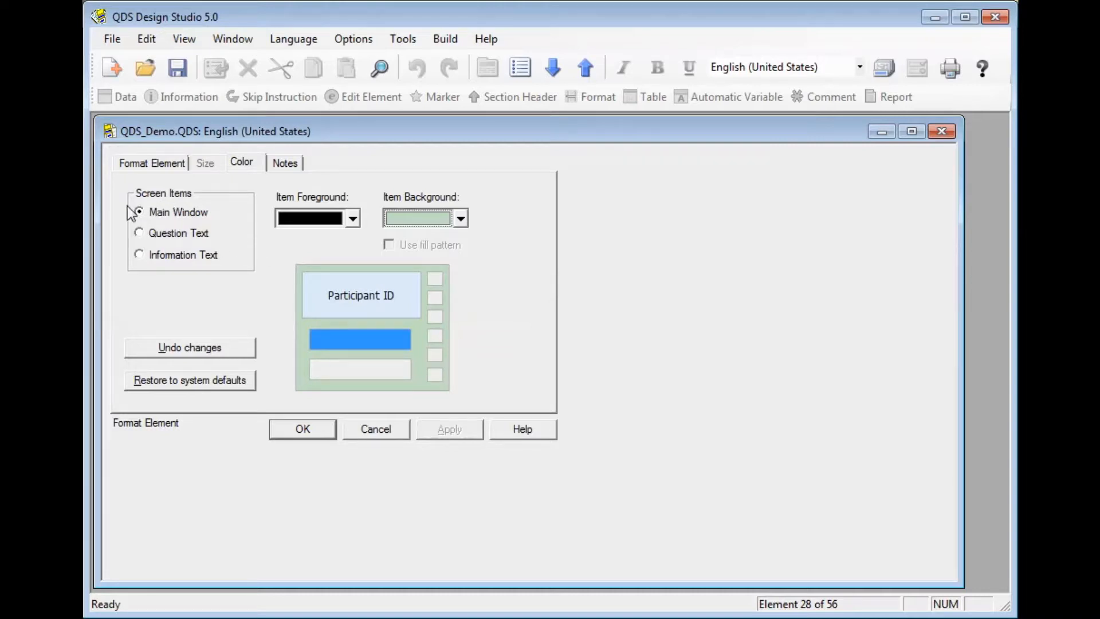
Step: Set the question text's background color to the same light green as the main window
{"action": "left_click", "coordinate": [139, 231]}
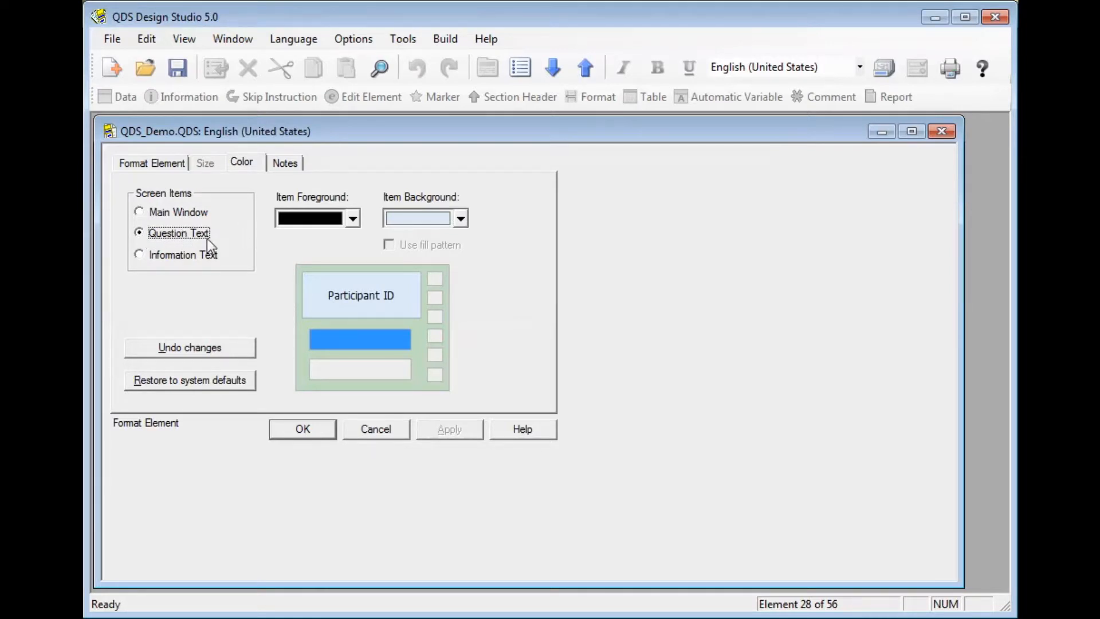
{"action": "left_click", "coordinate": [460, 220]}
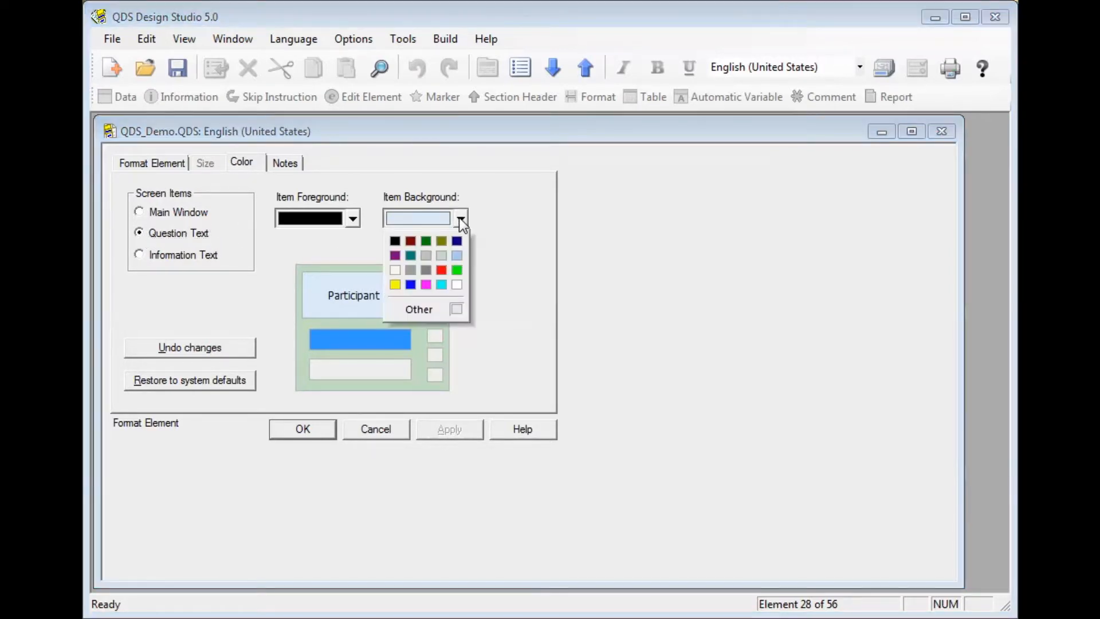
{"action": "left_click", "coordinate": [444, 253]}
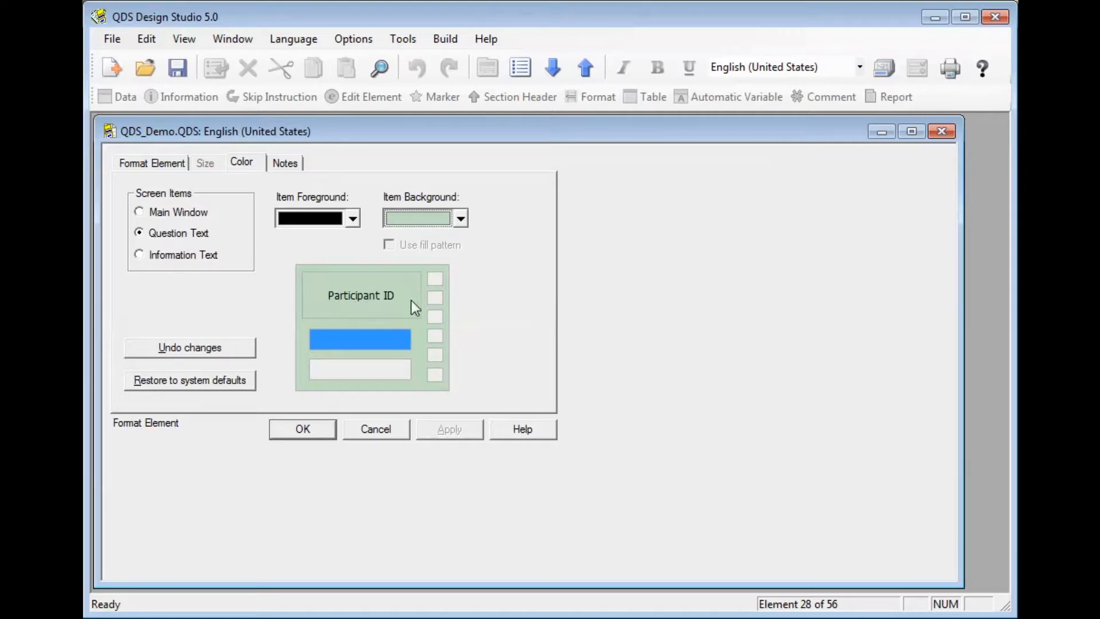
Step: Try red as the question text's foreground color and replace it with dark green
{"action": "left_click", "coordinate": [352, 220]}
{"action": "left_click", "coordinate": [339, 238]}
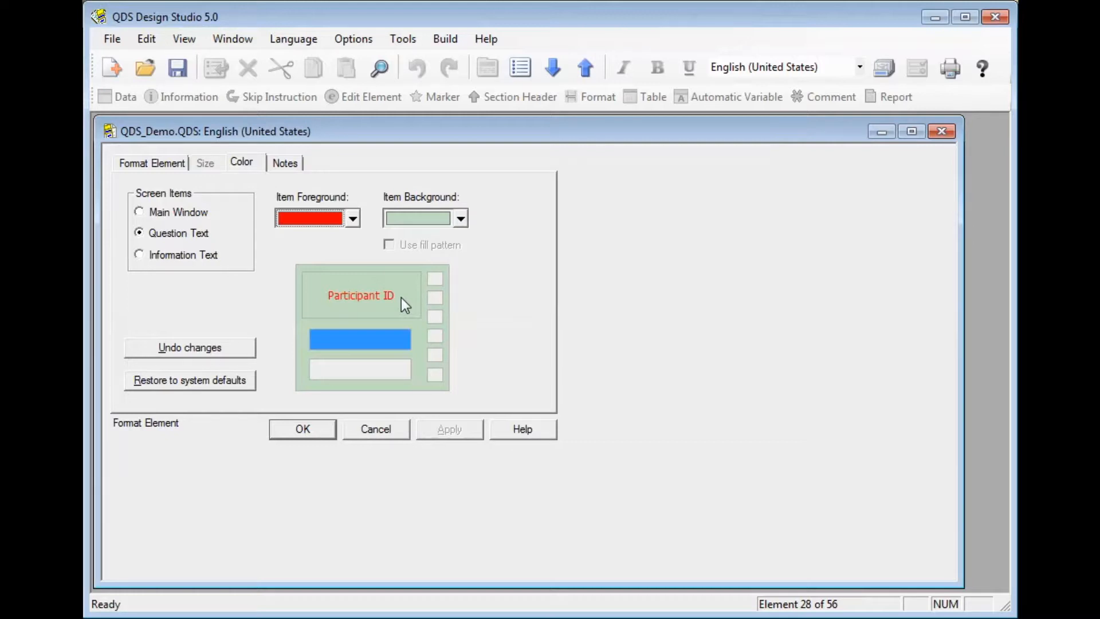
{"action": "left_click", "coordinate": [352, 218]}
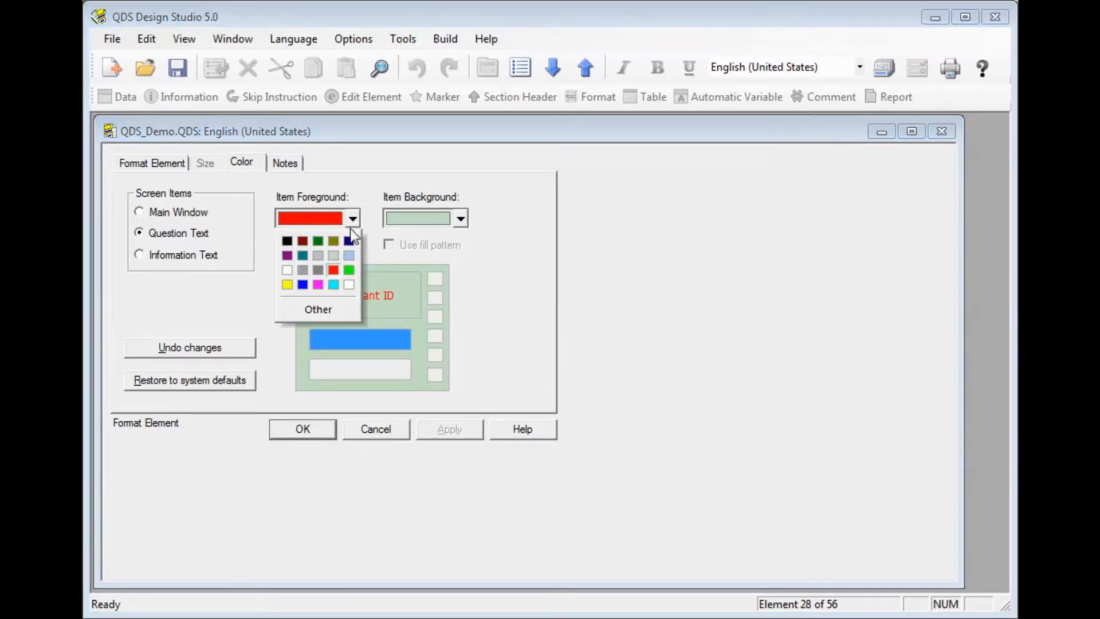
{"action": "left_click", "coordinate": [318, 241]}
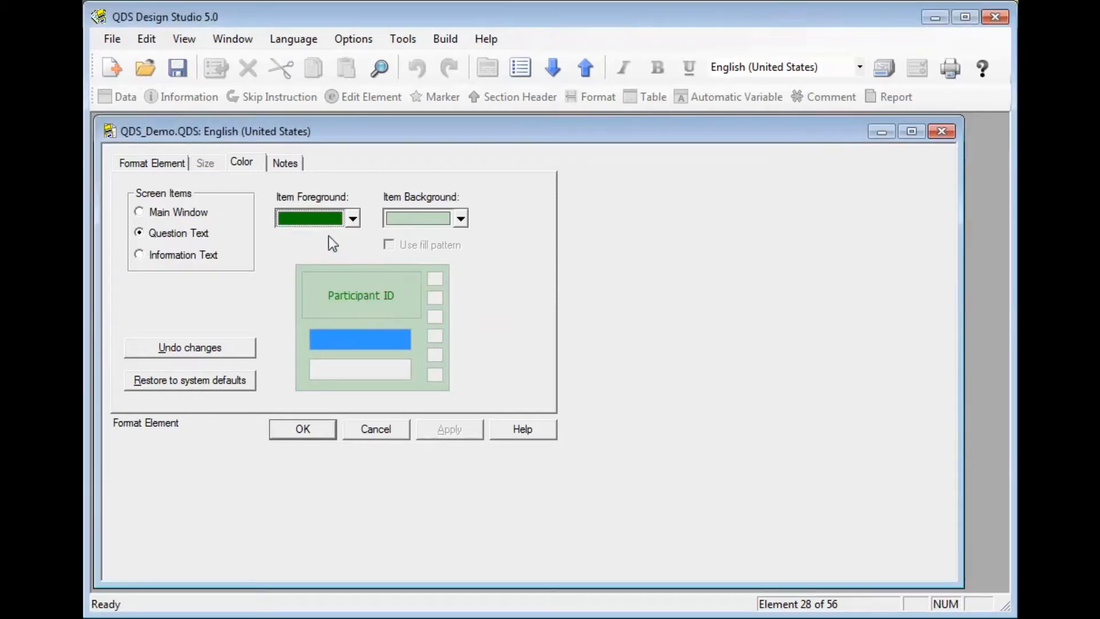
Step: Darken the question text's foreground to a custom green with luminance 23
{"action": "left_click", "coordinate": [349, 220]}
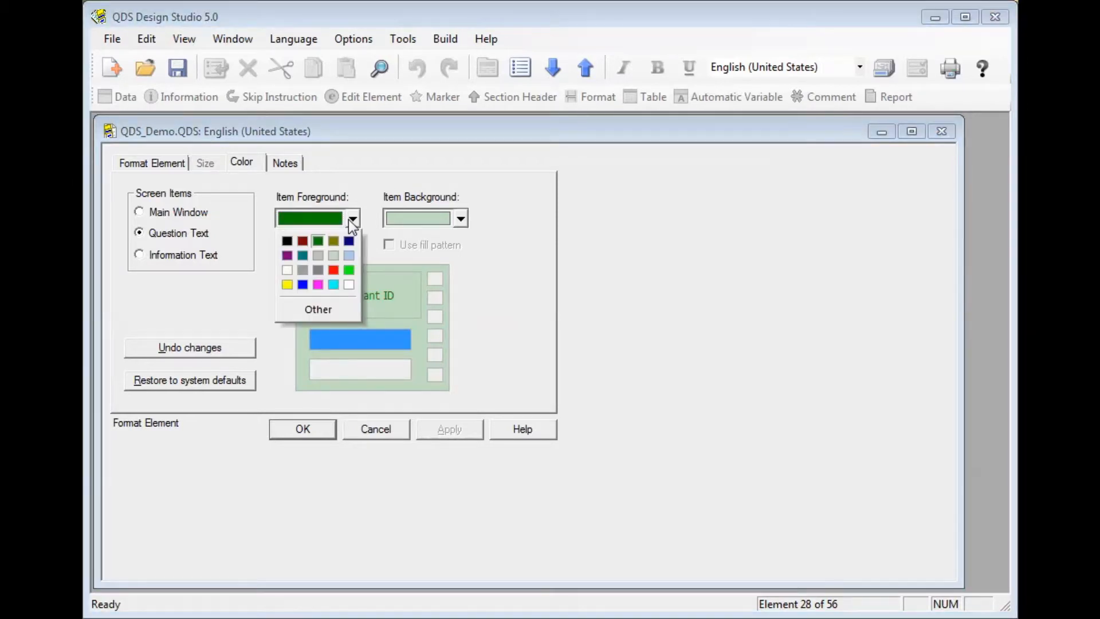
{"action": "left_click", "coordinate": [323, 310]}
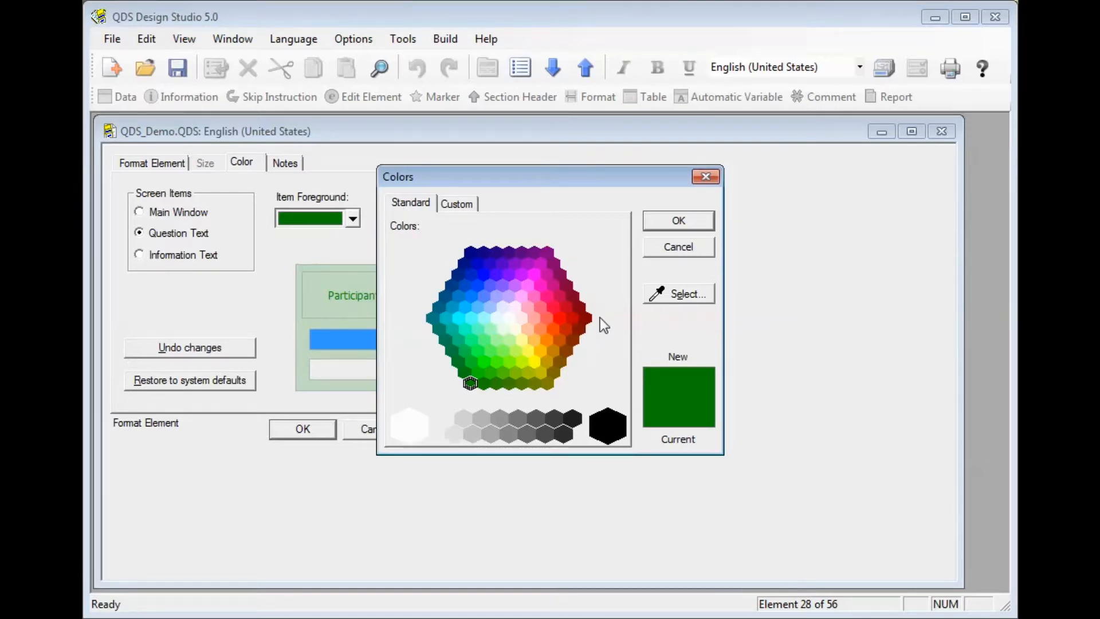
{"action": "left_click", "coordinate": [471, 205]}
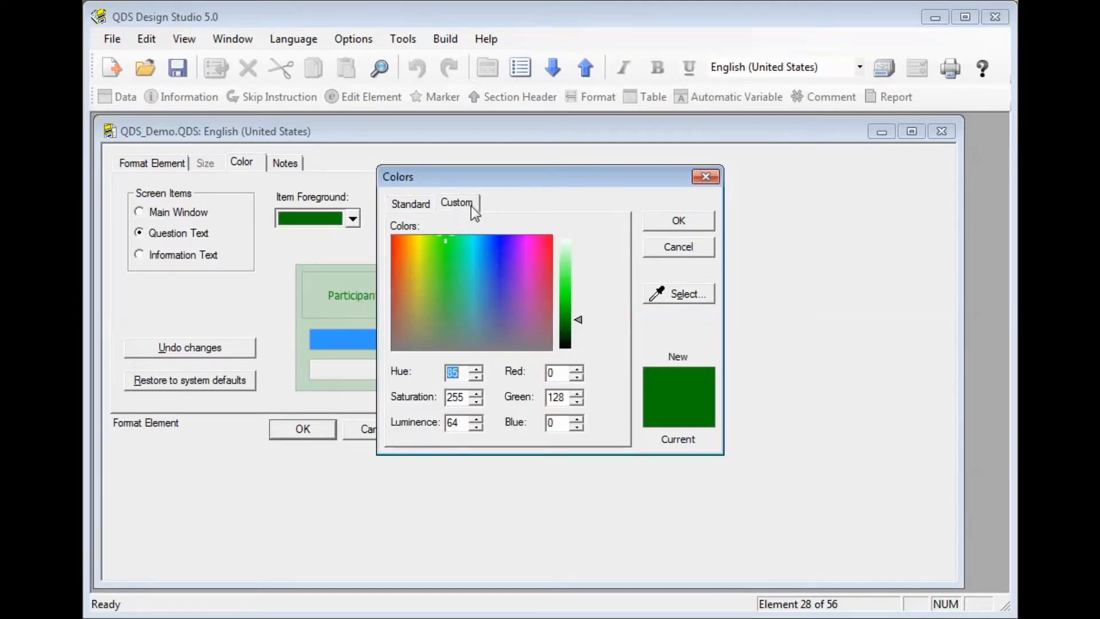
{"action": "left_click_drag", "start_coordinate": [580, 321], "coordinate": [580, 339]}
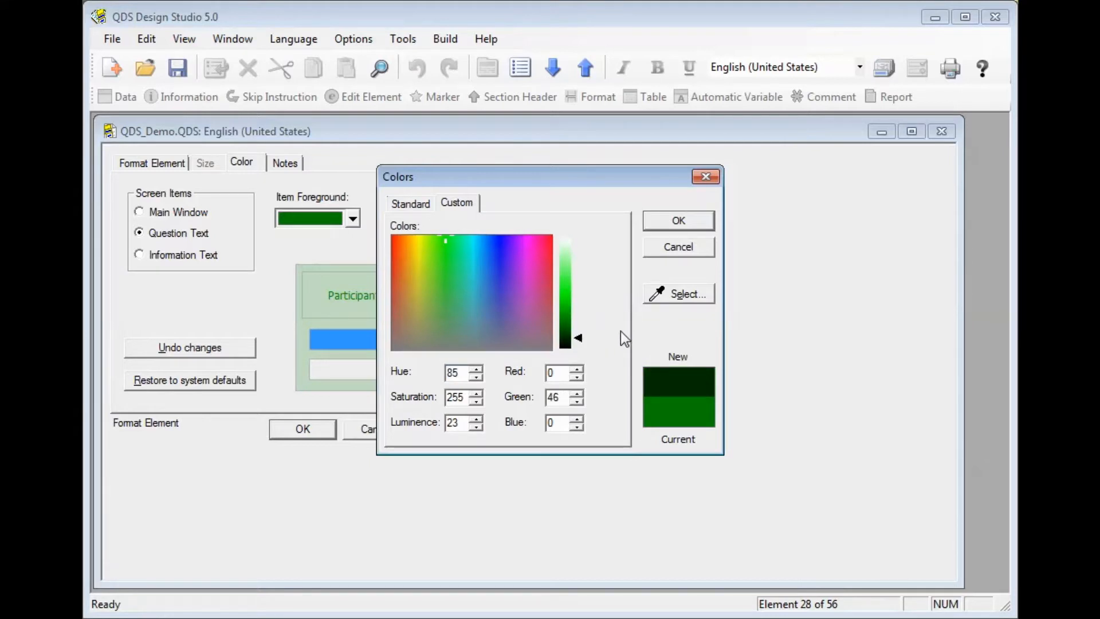
{"action": "left_click", "coordinate": [675, 223]}
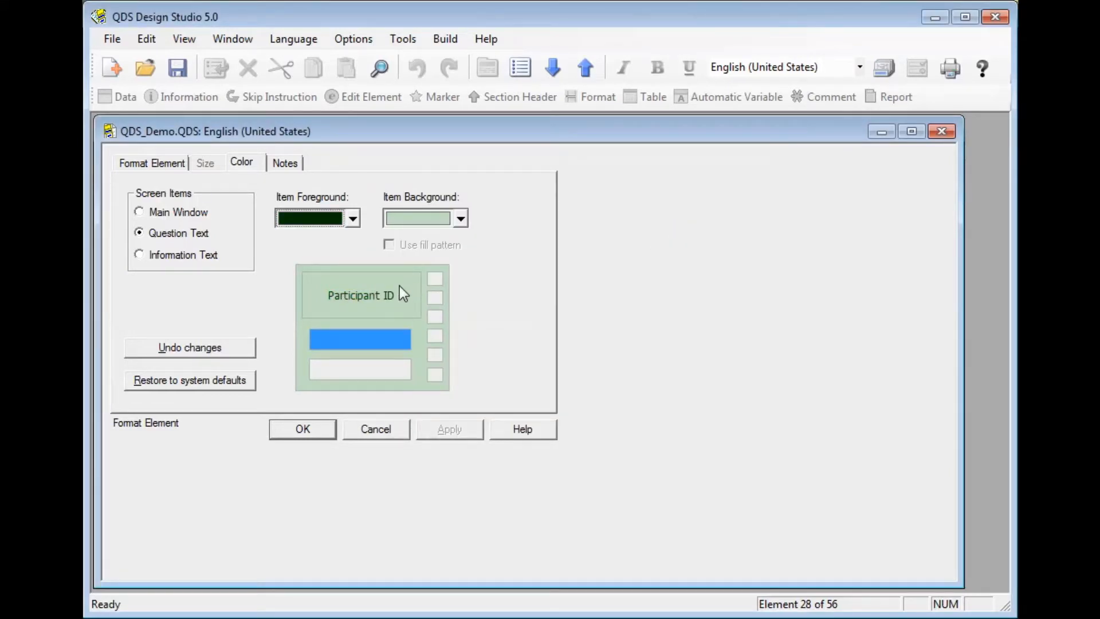
Step: Set the information text's background color to the same light green and save the Format element
{"action": "left_click", "coordinate": [190, 257]}
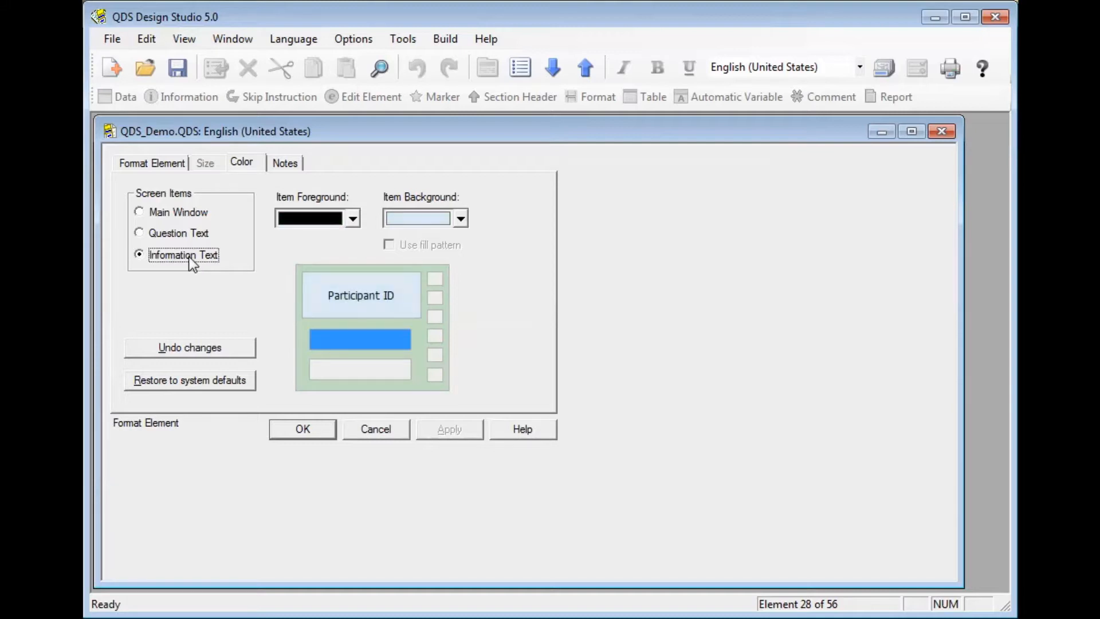
{"action": "left_click", "coordinate": [461, 220]}
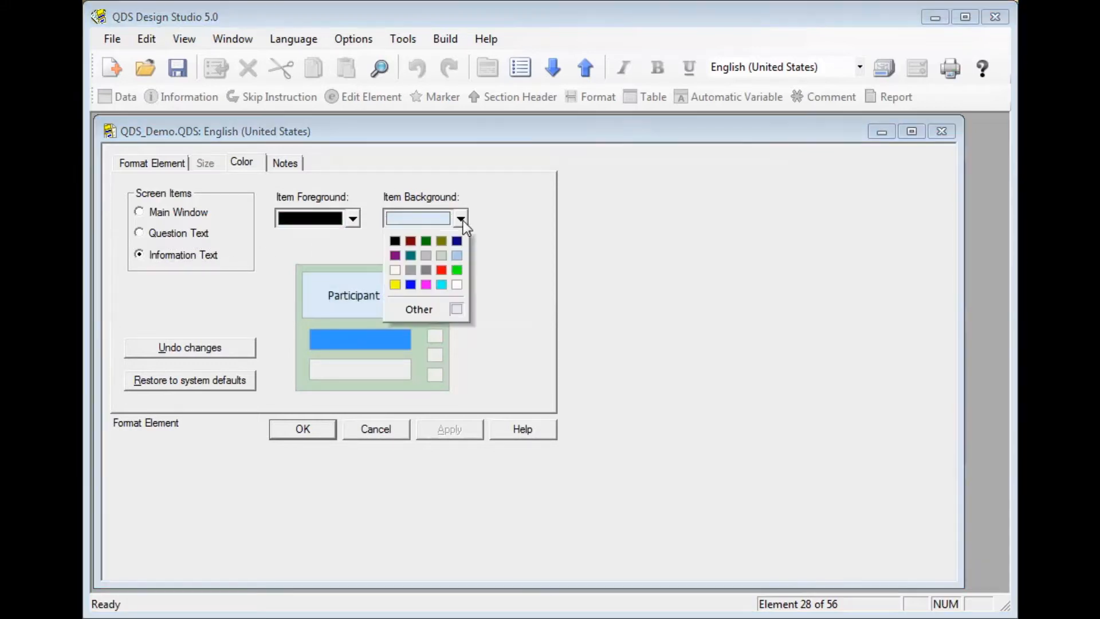
{"action": "left_click", "coordinate": [443, 257]}
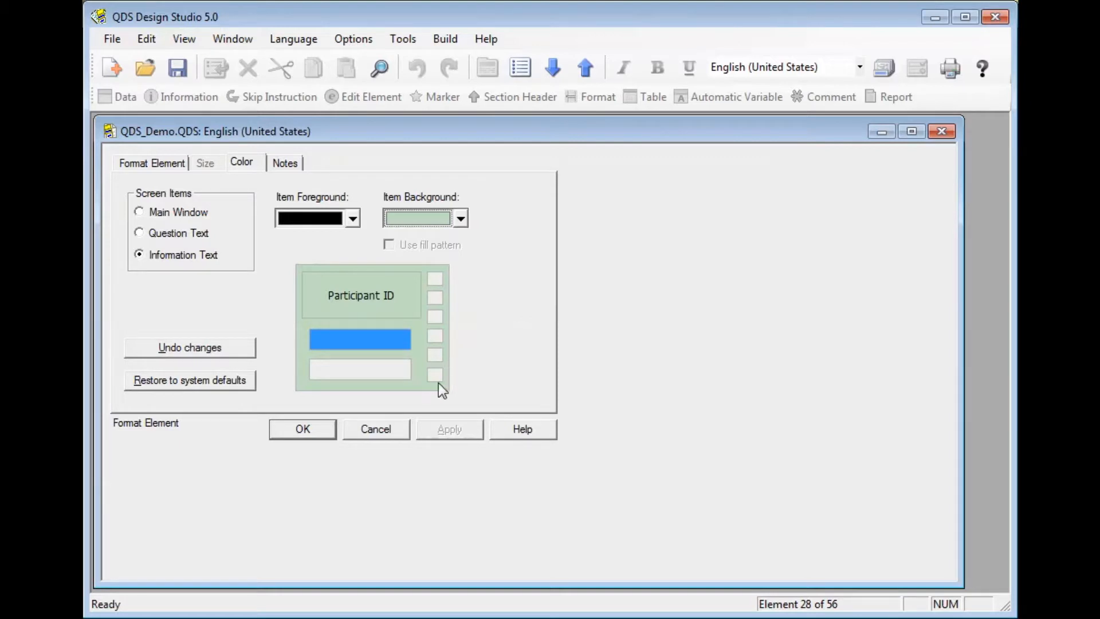
{"action": "left_click", "coordinate": [303, 429]}
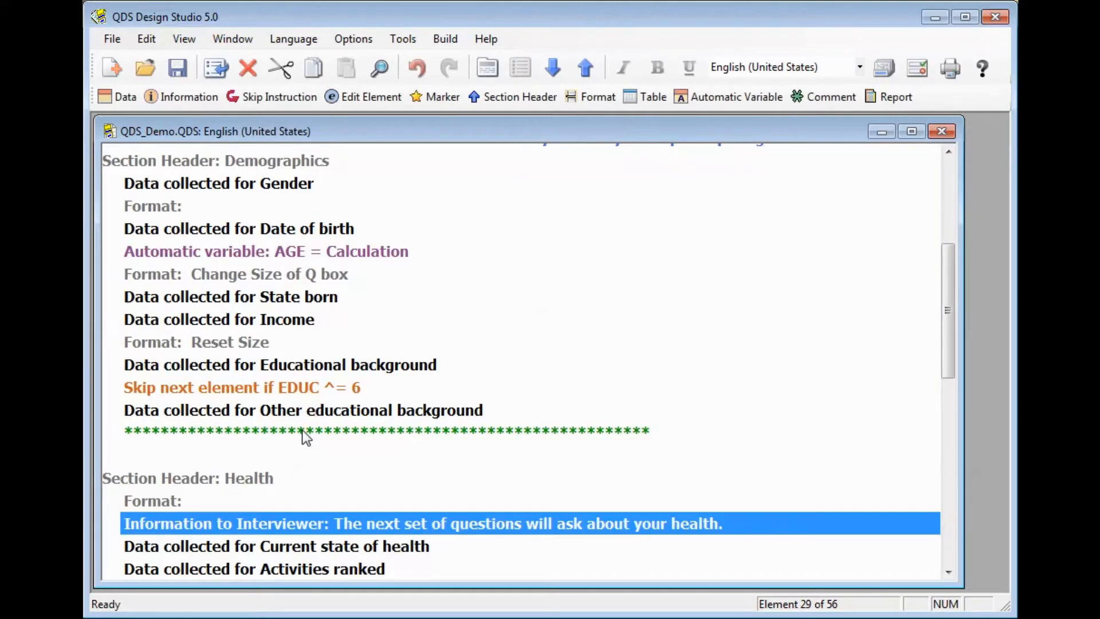
Step: Insert a Format element on the blank line above the Tobacco Use section header and enable restoring the color of screen items
{"action": "key", "text": "Up"}
{"action": "key", "text": "Down"}
{"action": "key", "text": "Down"}
{"action": "key", "text": "Down"}
{"action": "key", "text": "Down"}
{"action": "key", "text": "Down"}
{"action": "key", "text": "Down"}
{"action": "key", "text": "Down"}
{"action": "key", "text": "Down"}
{"action": "key", "text": "Down"}
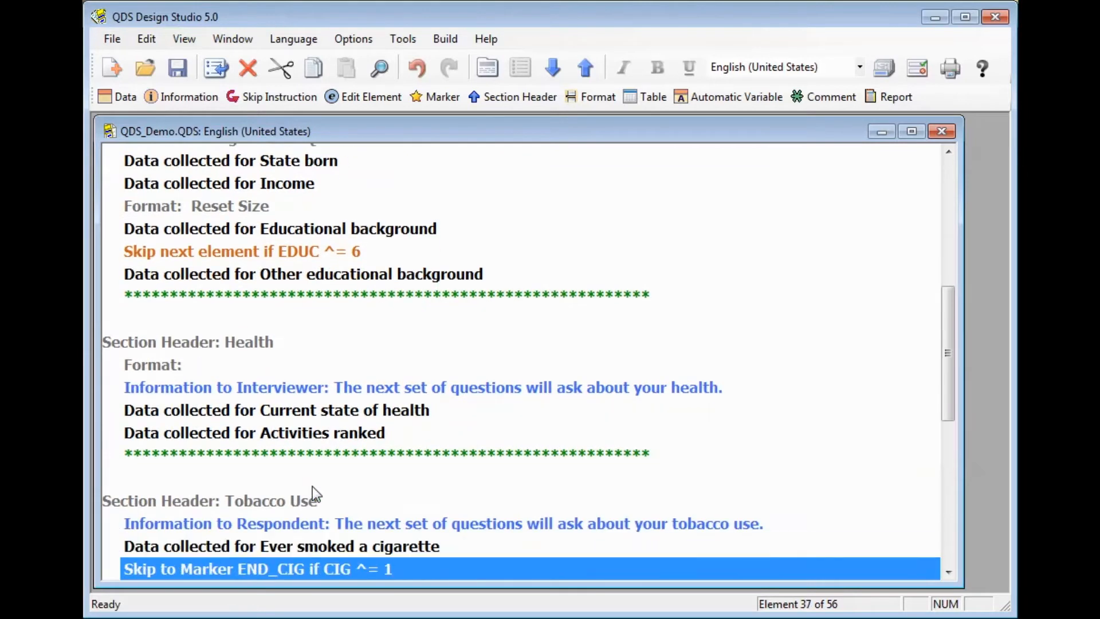
{"action": "key", "text": "Up"}
{"action": "key", "text": "Up"}
{"action": "key", "text": "Up"}
{"action": "key", "text": "Up"}
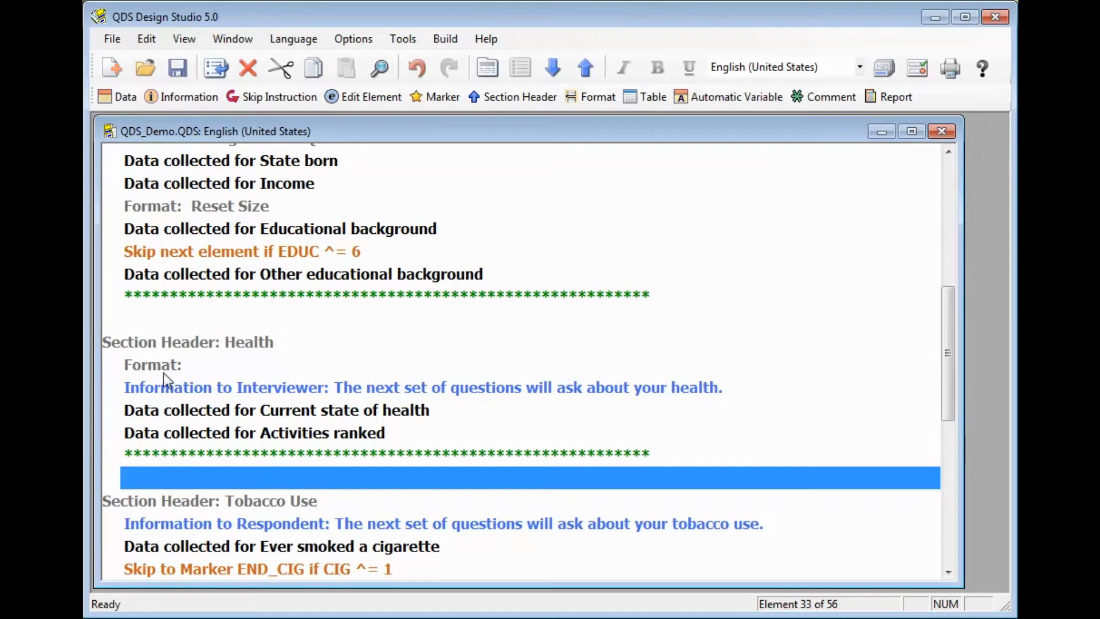
{"action": "left_click", "coordinate": [604, 101]}
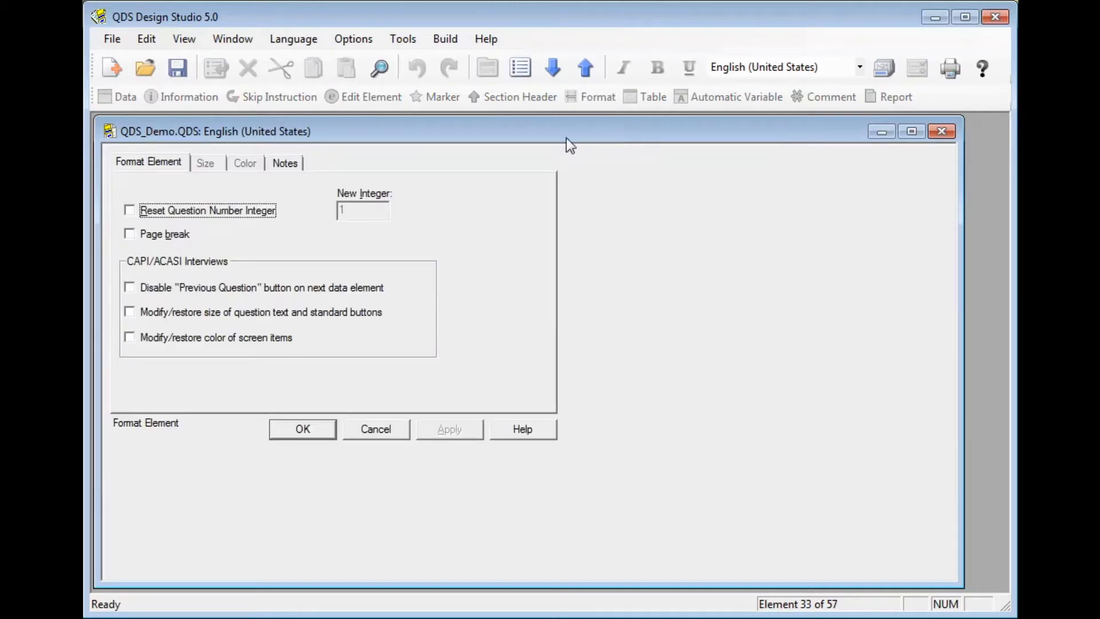
{"action": "left_click", "coordinate": [186, 341]}
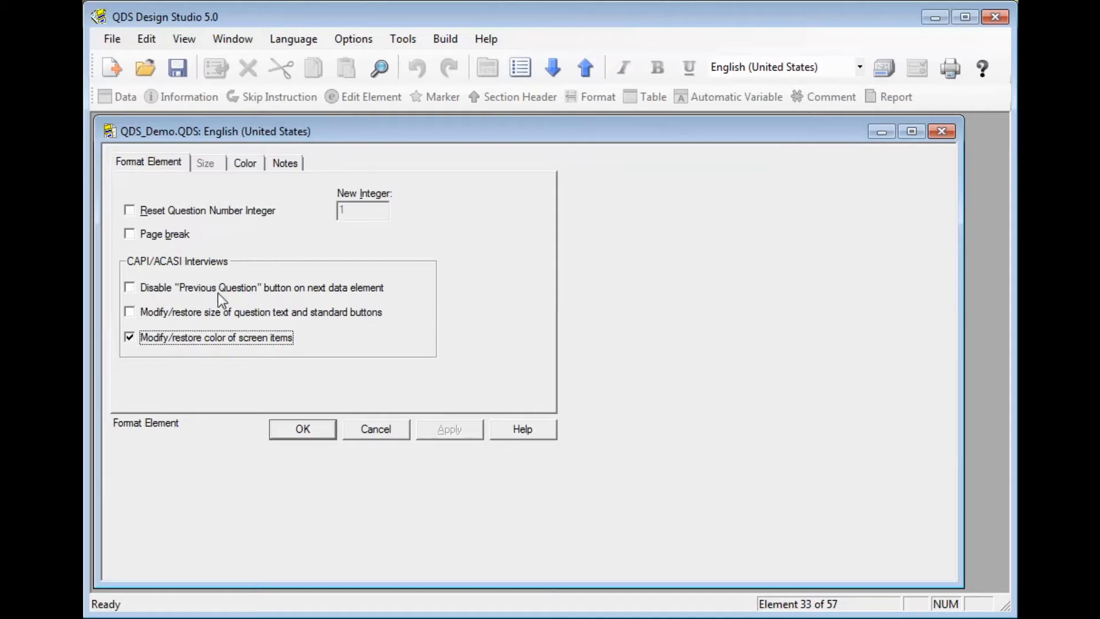
Step: Restore the screen item colors to system defaults and save the Format element
{"action": "left_click", "coordinate": [245, 165]}
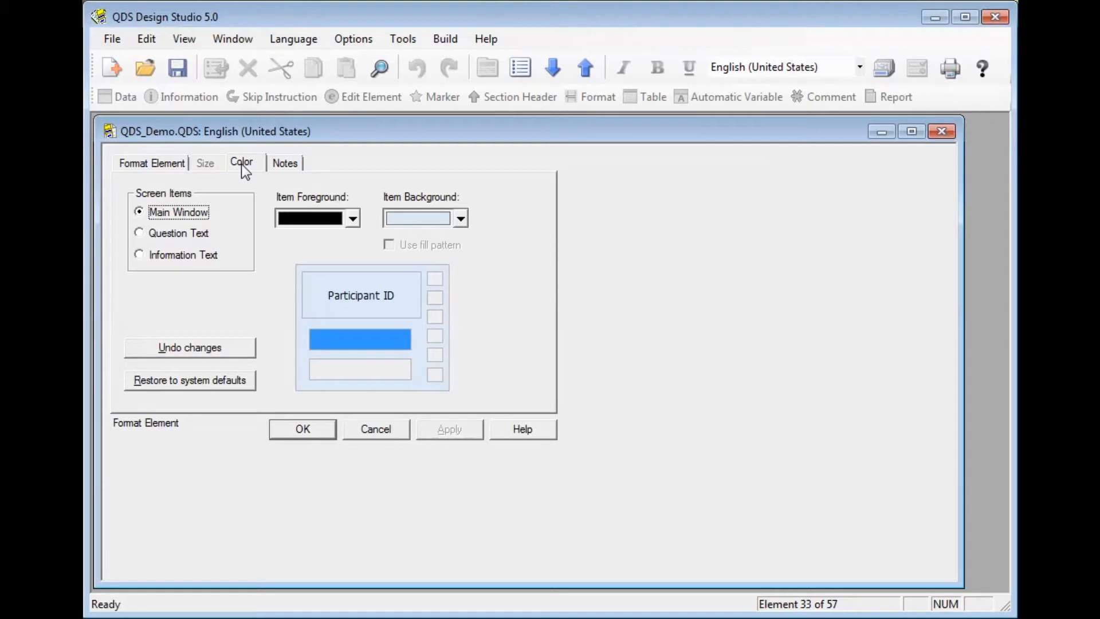
{"action": "left_click", "coordinate": [204, 379]}
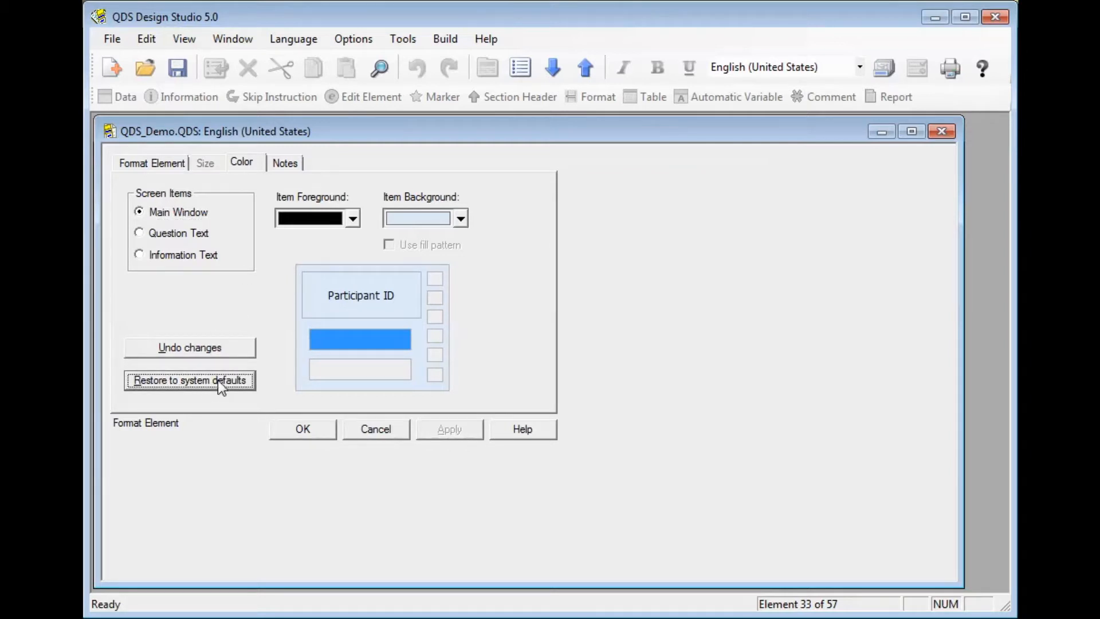
{"action": "left_click", "coordinate": [304, 429]}
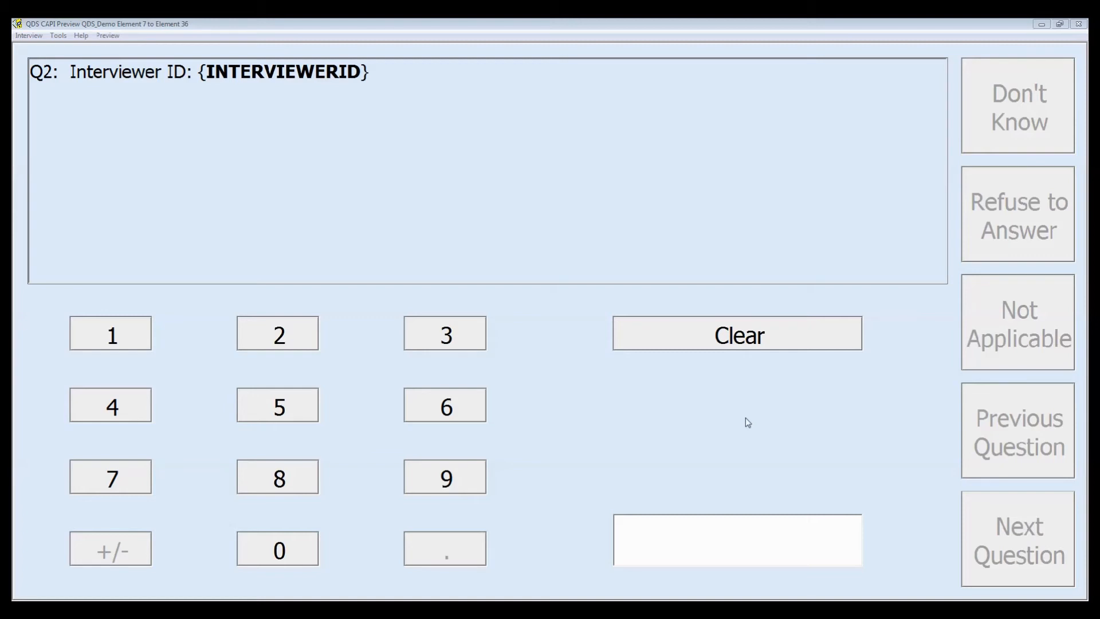
Step: Enter the interviewer ID in the CAPI preview and test going back to that question from Site ID
{"action": "left_click", "coordinate": [267, 342]}
{"action": "left_click", "coordinate": [267, 342]}
{"action": "key", "text": "Return"}
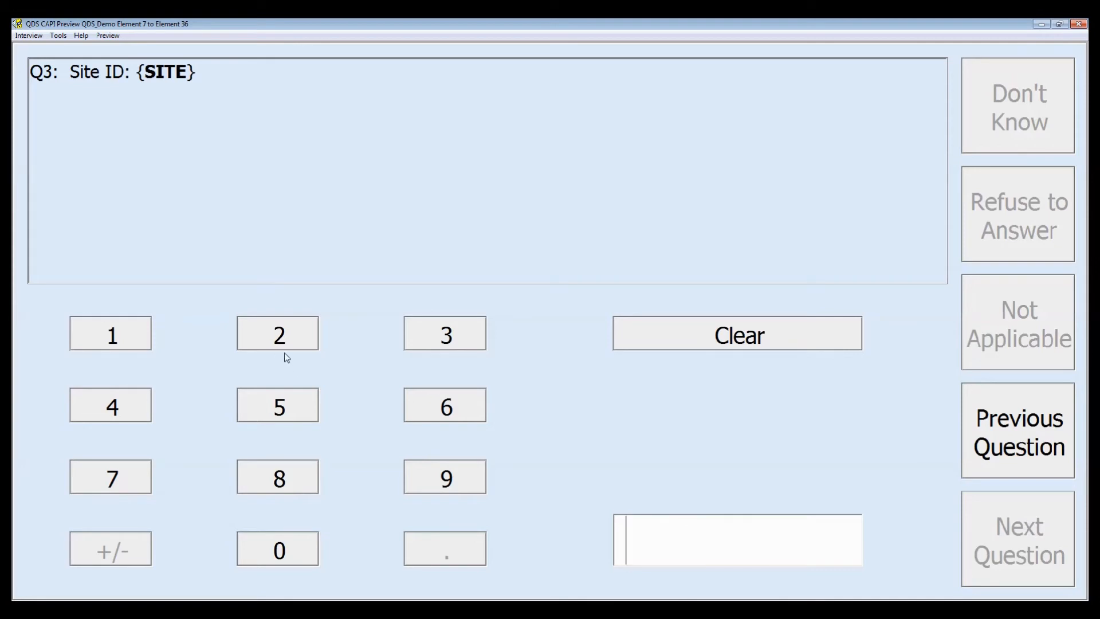
{"action": "left_click", "coordinate": [1011, 425]}
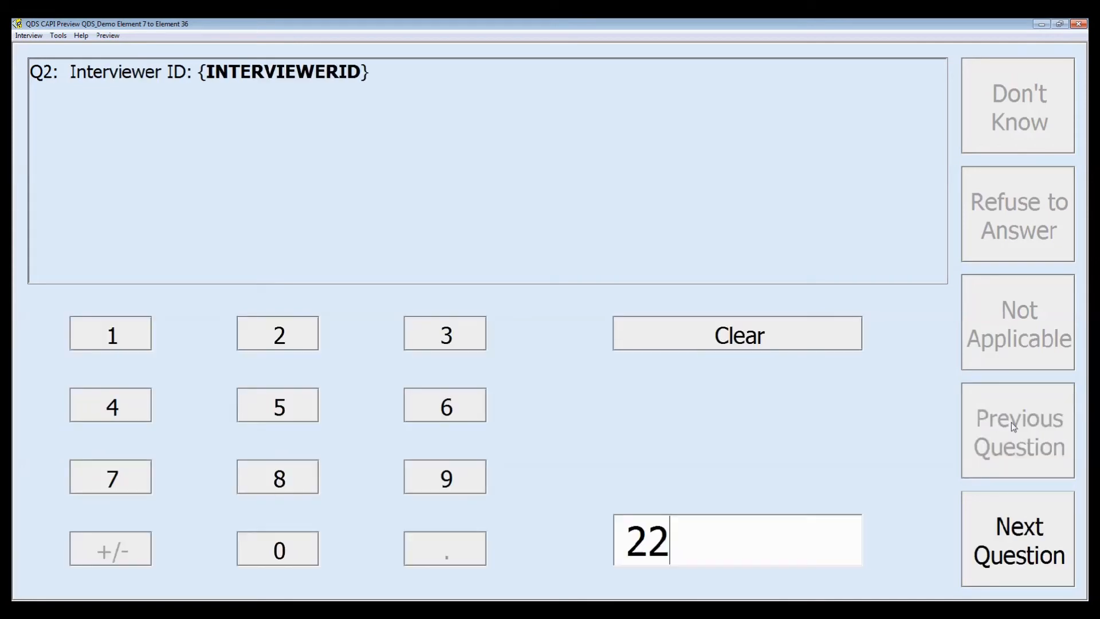
{"action": "left_click", "coordinate": [977, 523]}
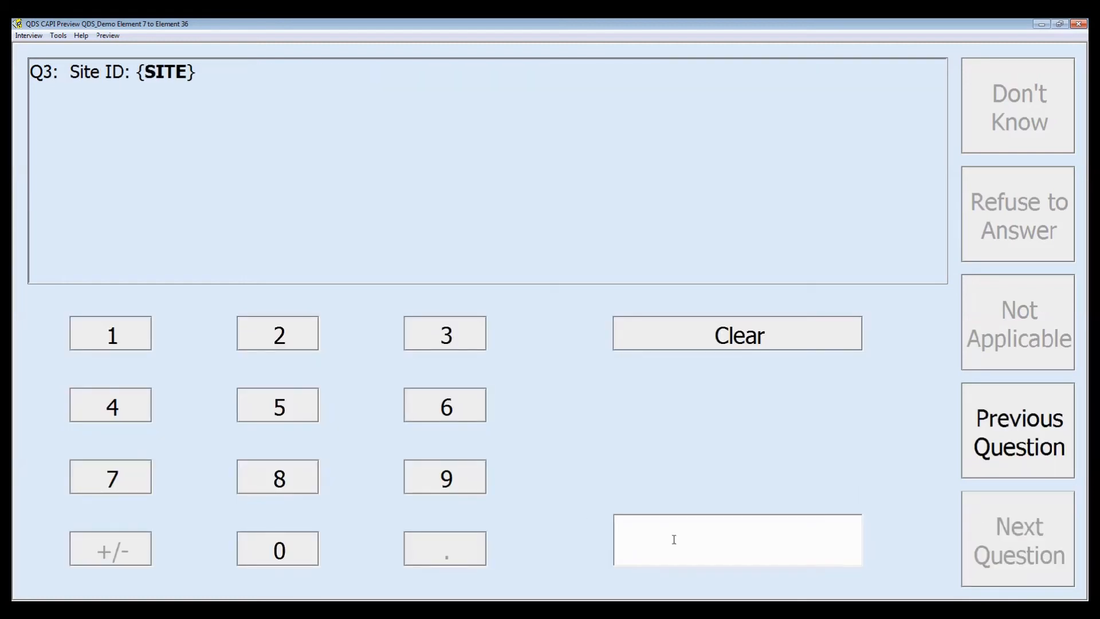
Step: Enter 1 as the Site ID in the preview and proceed to the welcome screen
{"action": "type", "text": "1"}
{"action": "left_click", "coordinate": [986, 528]}
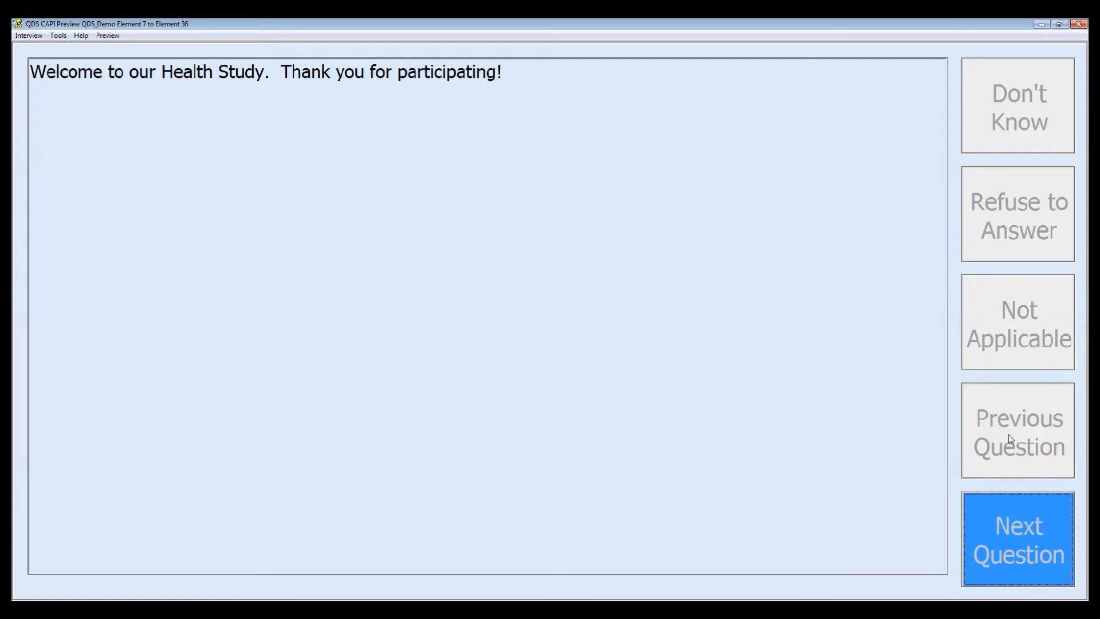
Step: Continue past the welcome screen, answer Female for gender and fill in the date of birth
{"action": "left_click", "coordinate": [981, 513]}
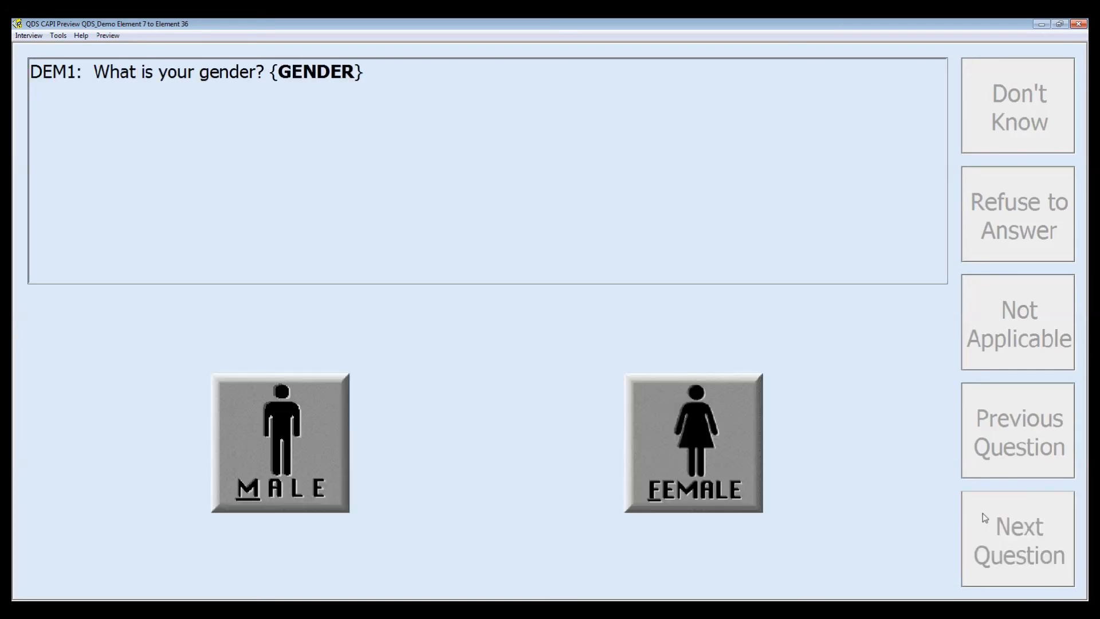
{"action": "left_click", "coordinate": [701, 450]}
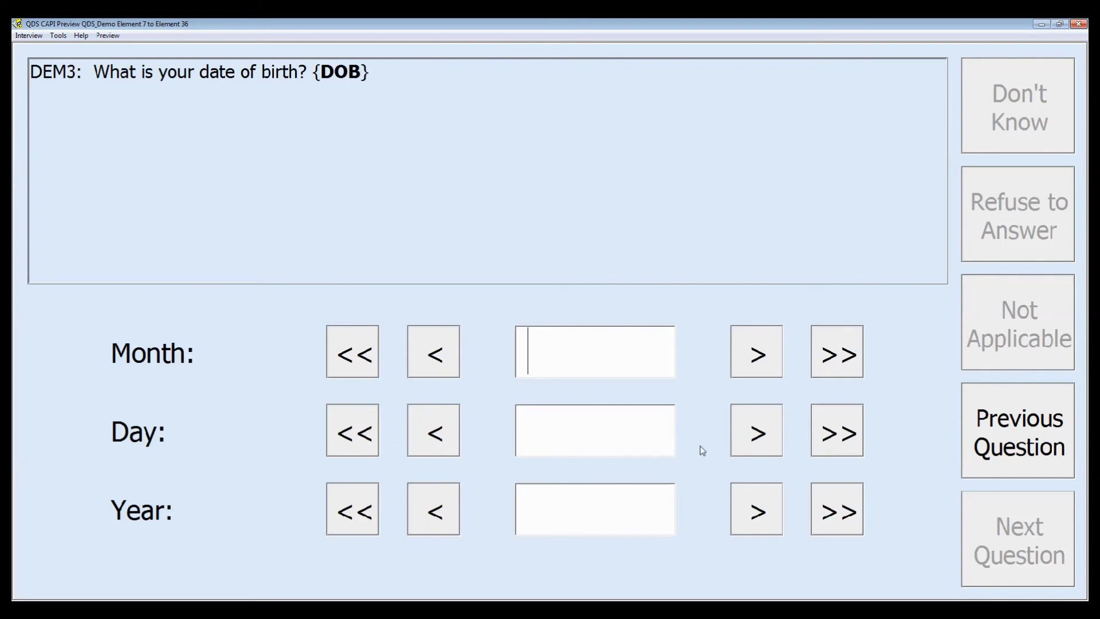
{"action": "left_click", "coordinate": [830, 363]}
{"action": "left_click", "coordinate": [846, 434]}
{"action": "left_click", "coordinate": [846, 507]}
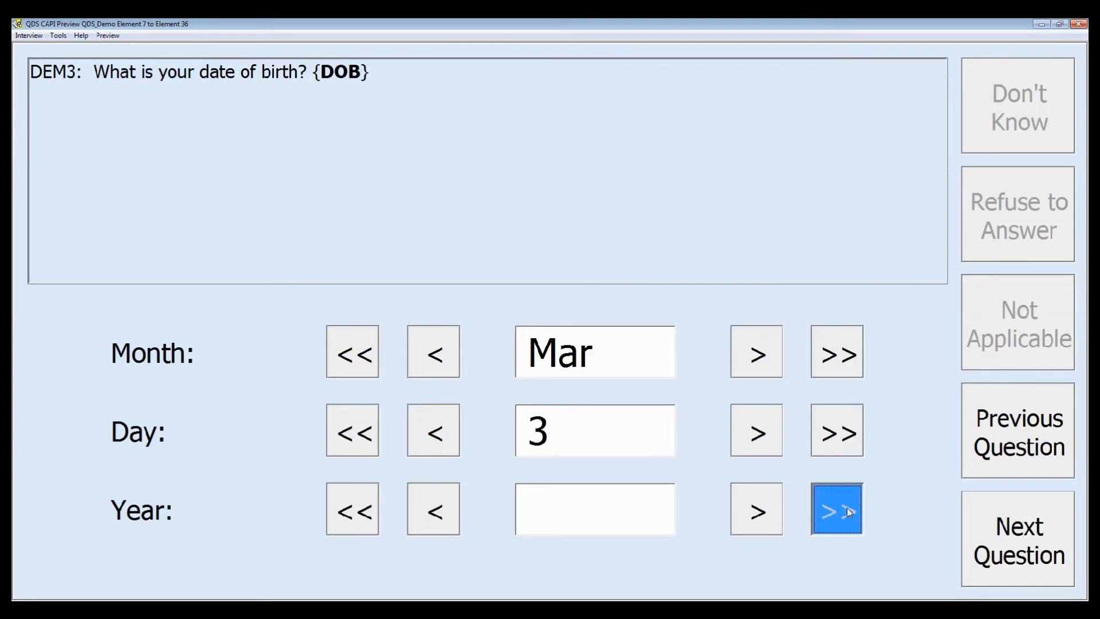
{"action": "left_click", "coordinate": [843, 507]}
{"action": "left_click", "coordinate": [843, 506]}
{"action": "left_click", "coordinate": [1017, 547]}
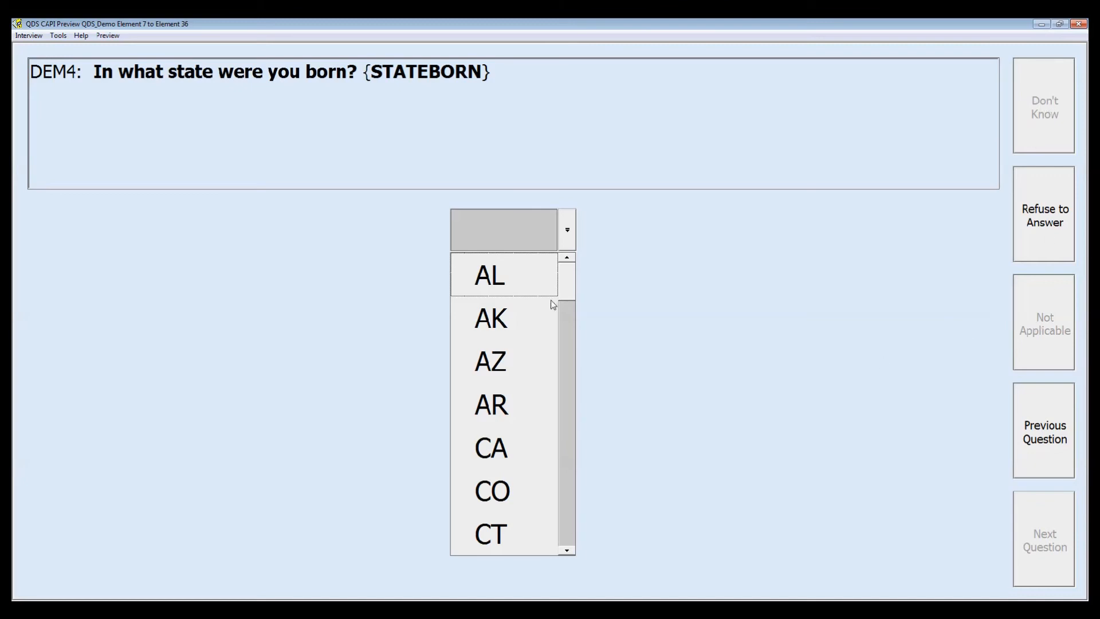
Step: Choose MA as the state of birth and $30,000 to $34,999 as the yearly income
{"action": "left_click_drag", "start_coordinate": [566, 279], "coordinate": [567, 370]}
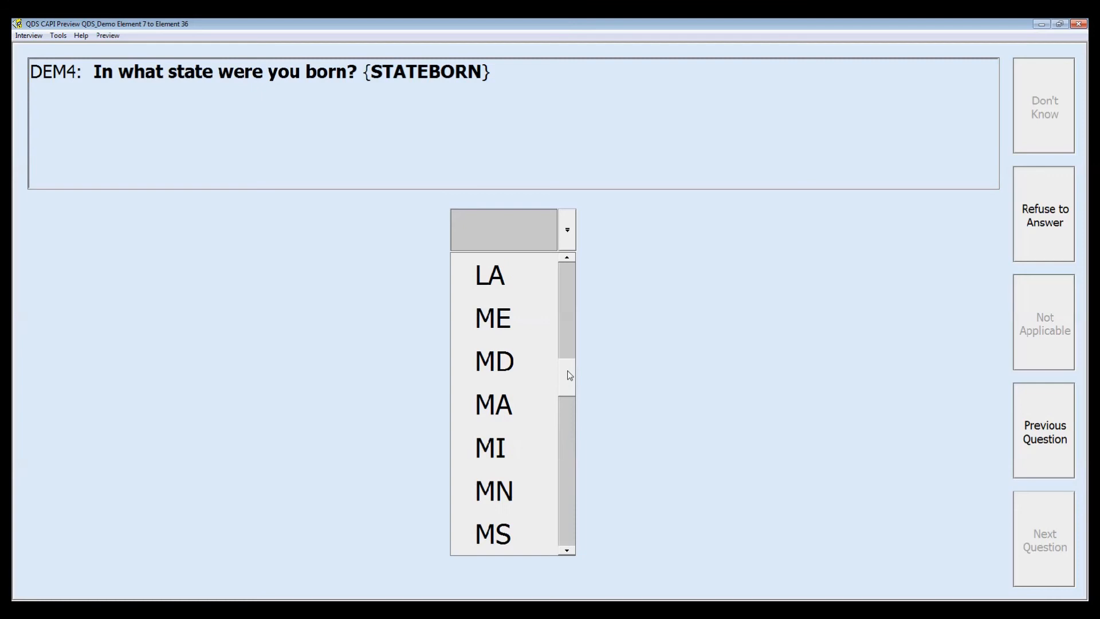
{"action": "left_click", "coordinate": [516, 402]}
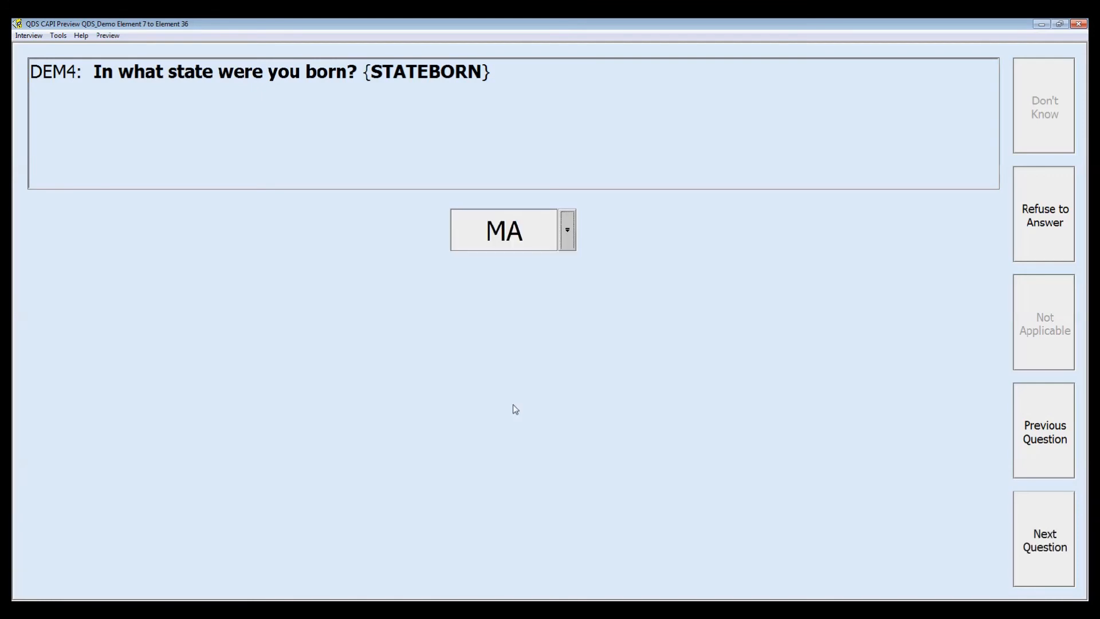
{"action": "left_click", "coordinate": [1070, 558]}
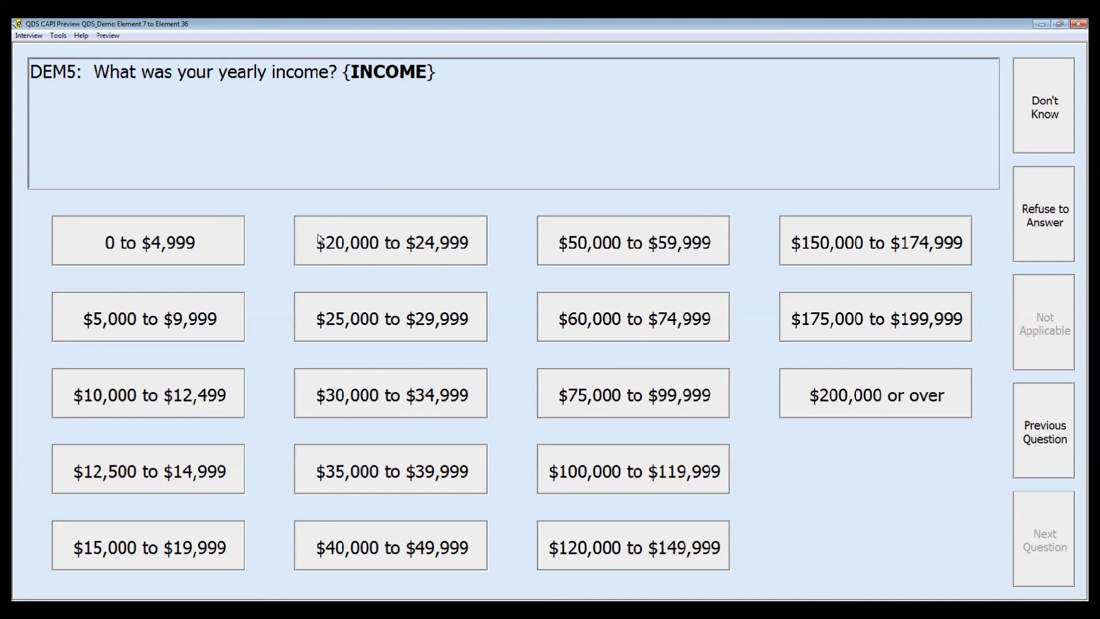
{"action": "left_click", "coordinate": [433, 412]}
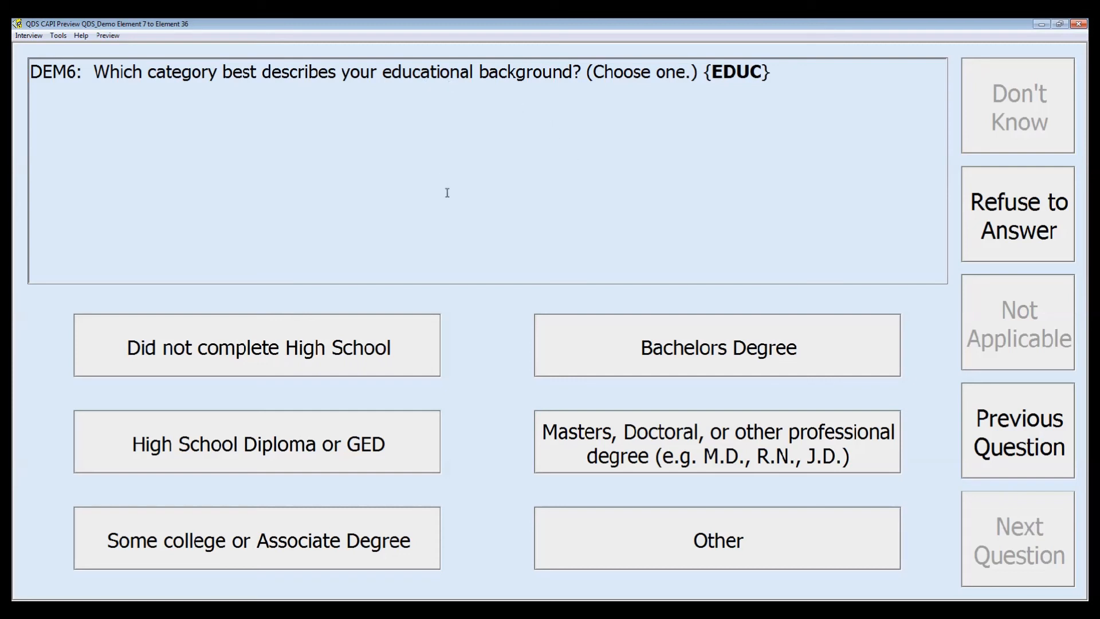
Step: Answer Bachelors Degree for education and rate current health near the 7 mark on the line scale
{"action": "left_click", "coordinate": [608, 350]}
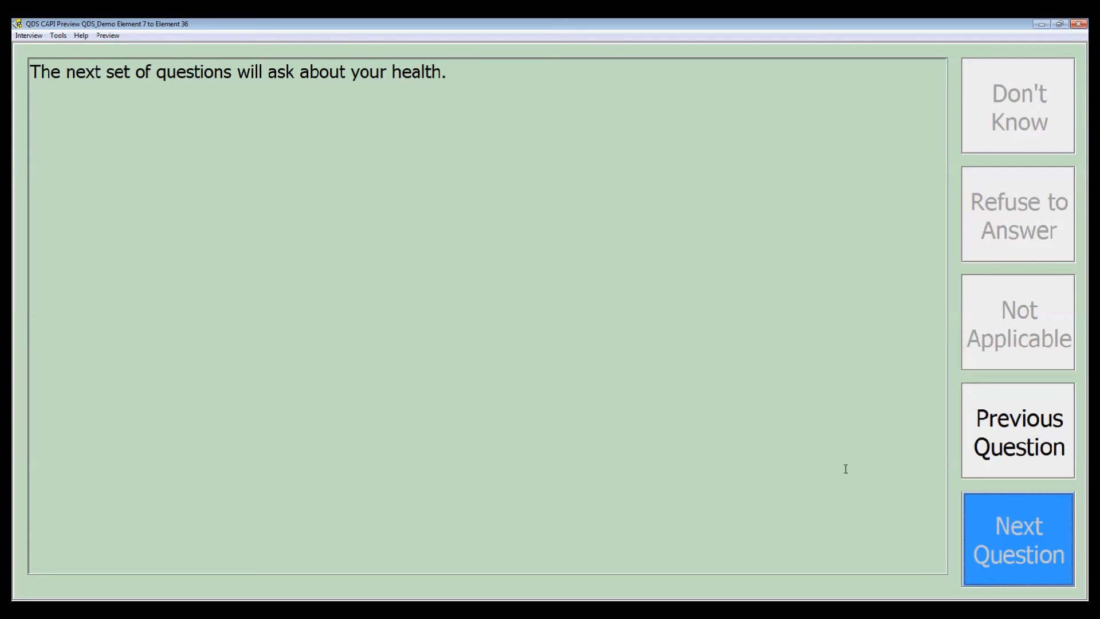
{"action": "left_click", "coordinate": [983, 563]}
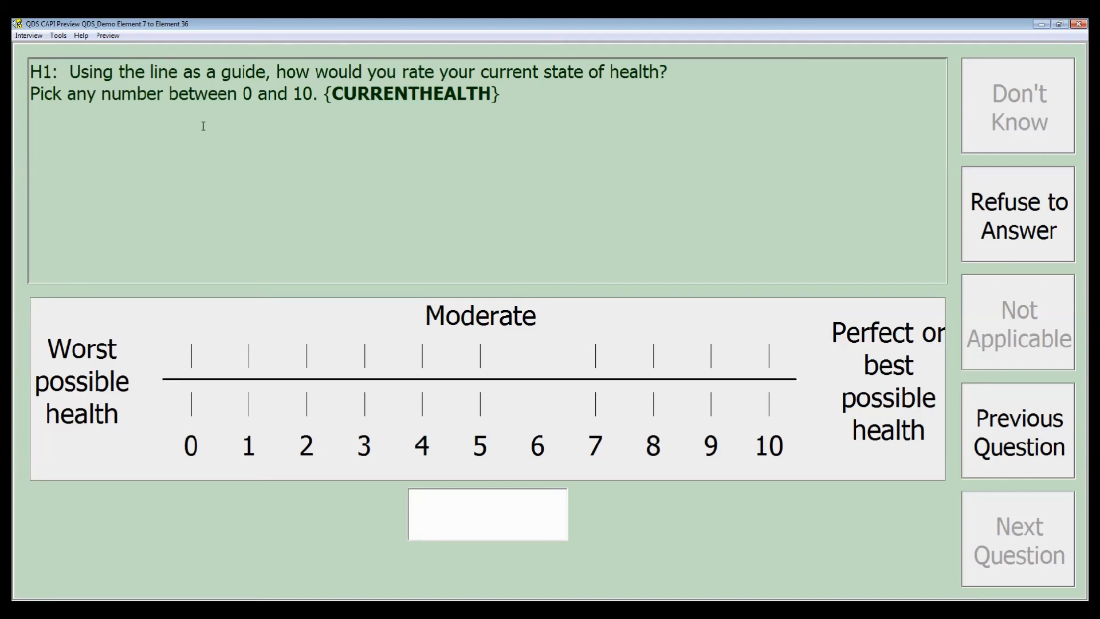
{"action": "left_click", "coordinate": [608, 394]}
{"action": "left_click", "coordinate": [1000, 538]}
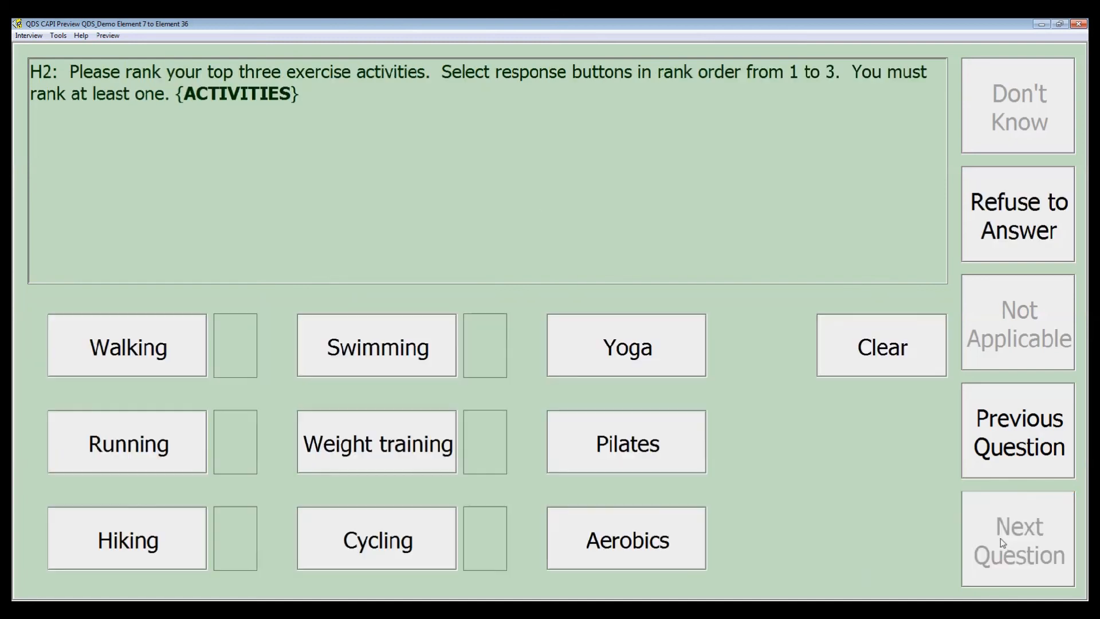
Step: Rank Pilates first, Weight training second and Swimming third as exercise activities and proceed to the tobacco use introduction
{"action": "left_click", "coordinate": [697, 453]}
{"action": "left_click", "coordinate": [427, 421]}
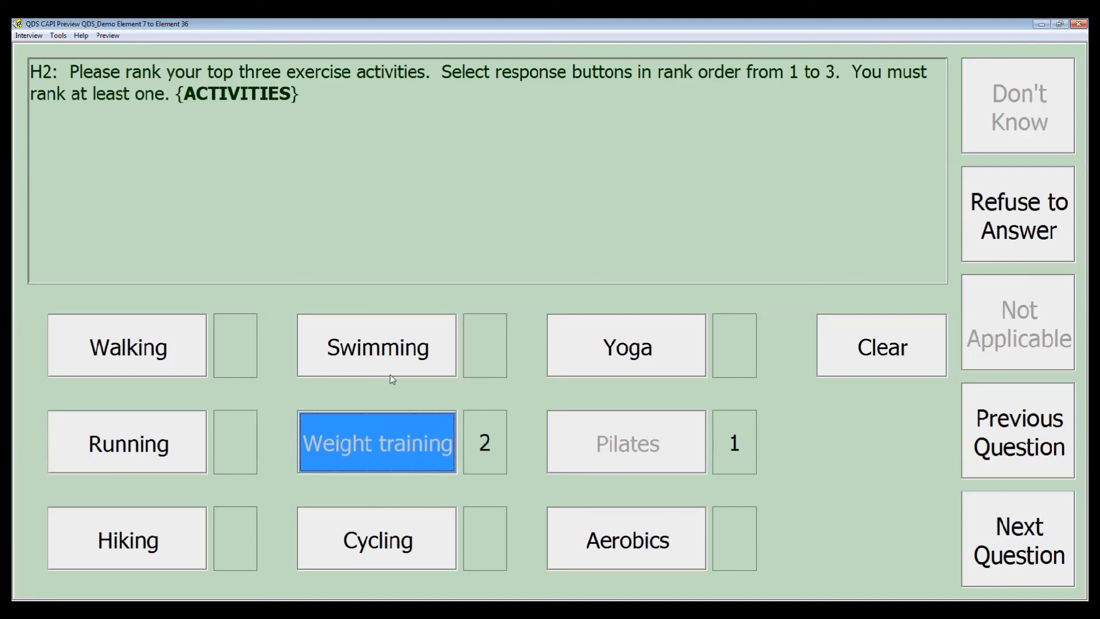
{"action": "left_click", "coordinate": [387, 367]}
{"action": "left_click", "coordinate": [974, 558]}
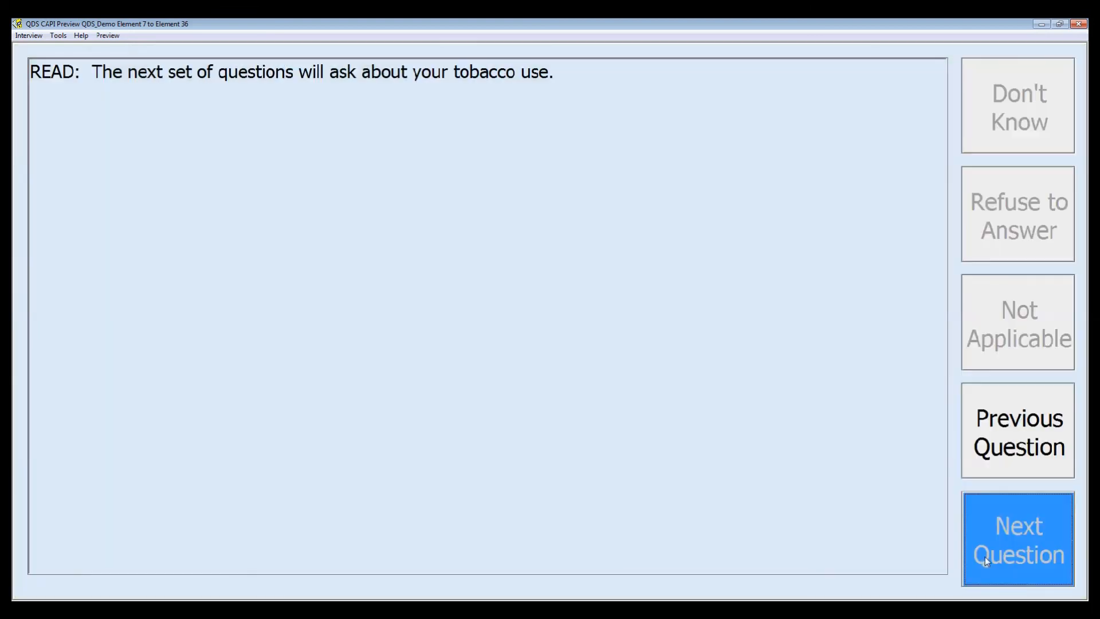